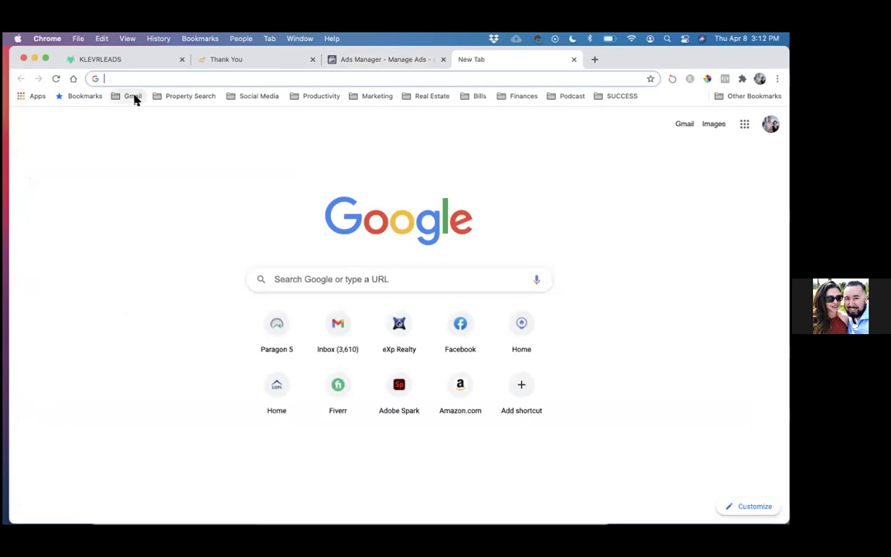
- Open Facebook's list of managed pages and go to the page The Forrest Team - EXP Realty
key("Return")
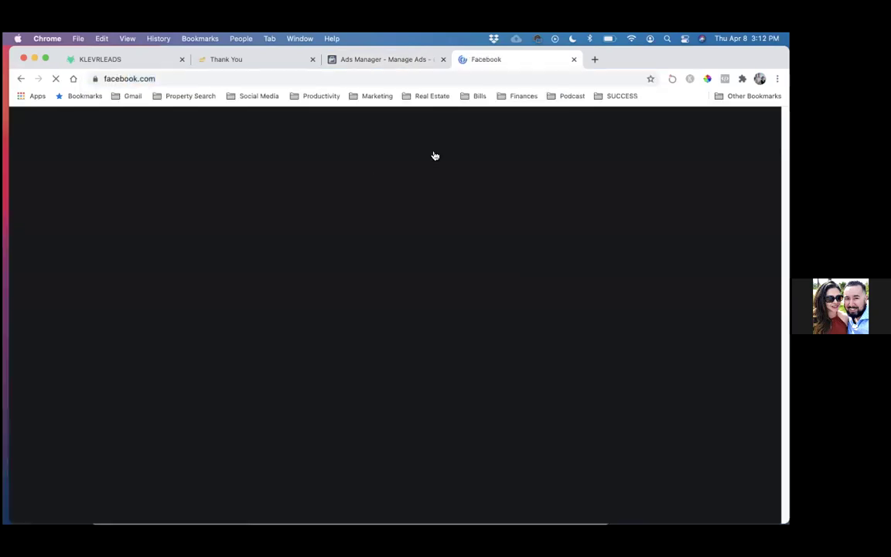
left_click(68, 224)
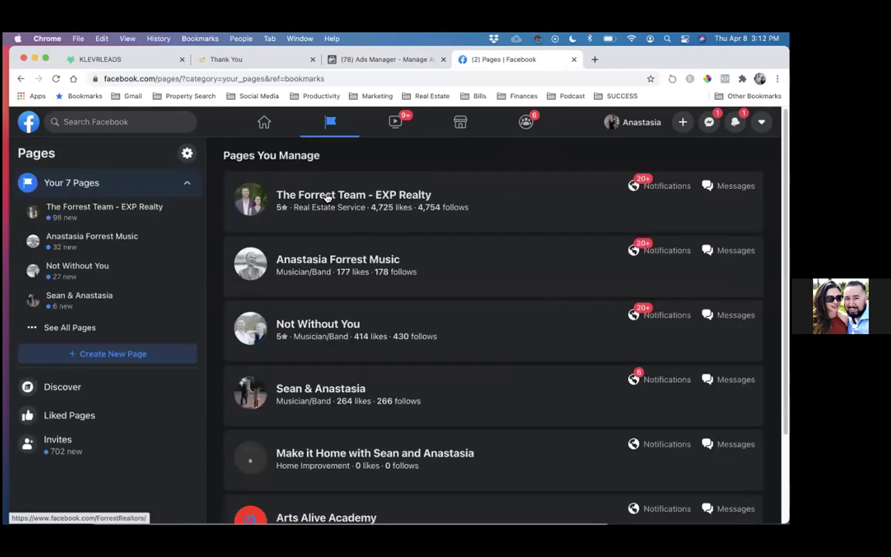
left_click(327, 197)
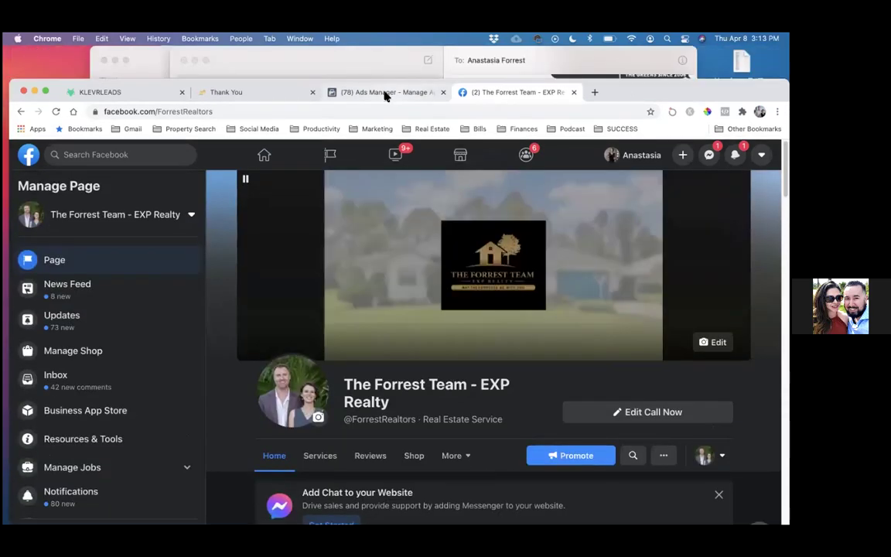
- Switch to Ads Manager and start a new campaign with the Conversions objective
left_click(387, 59)
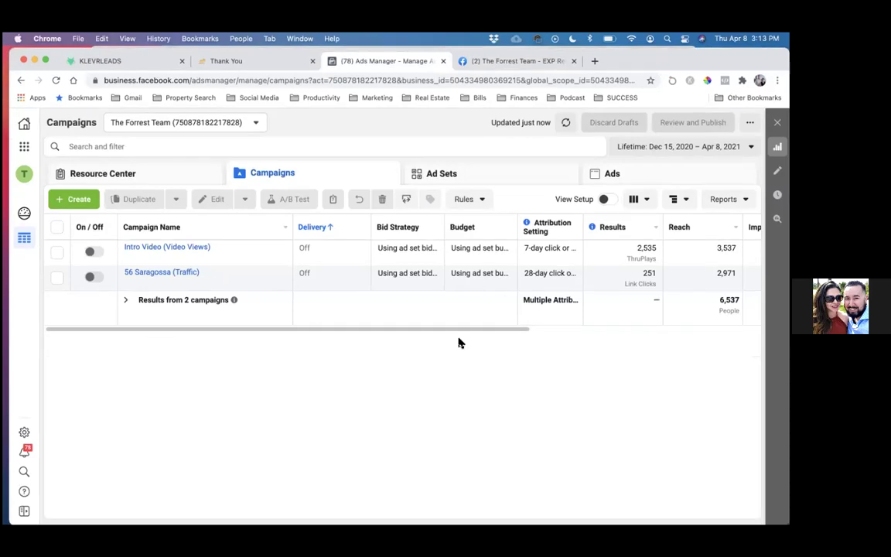
left_click(68, 201)
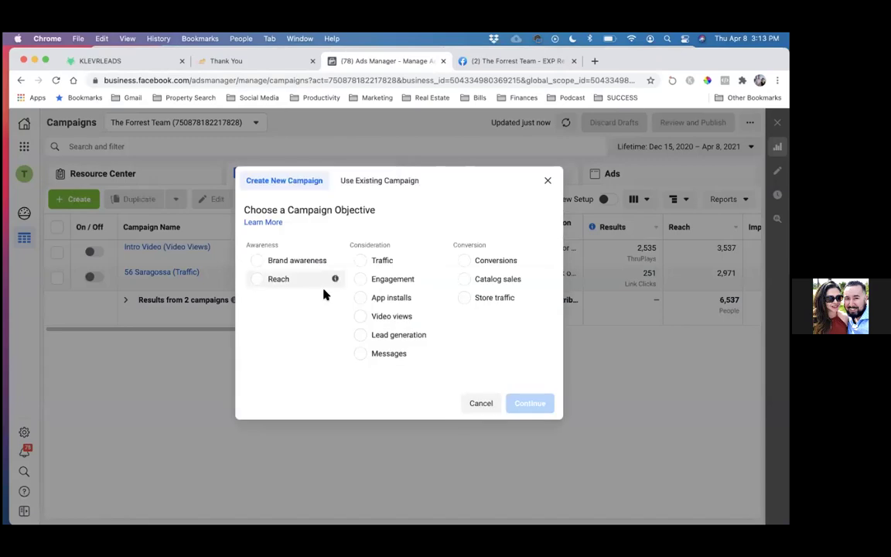
left_click(467, 265)
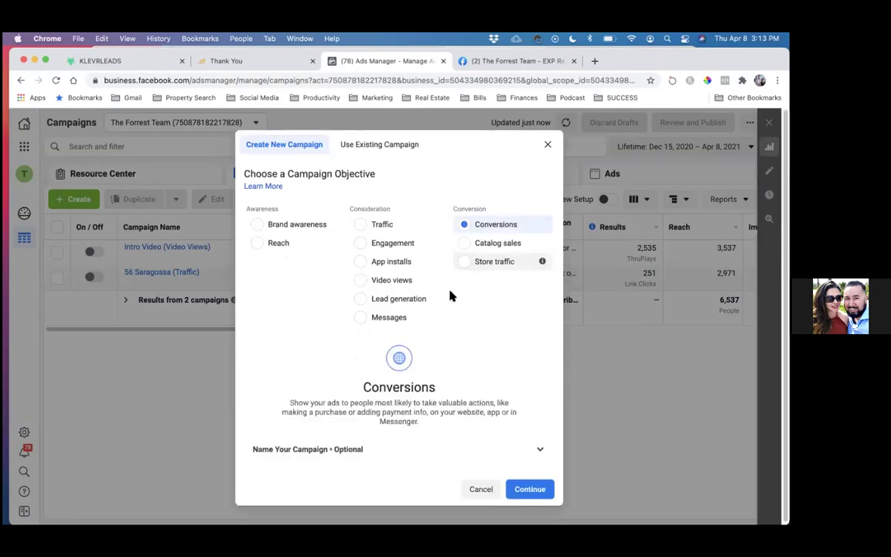
- Expand the optional naming section and name the campaign "Hot Sellers Market (Conversions)"
left_click(295, 449)
scroll(332, 411, "down", 2)
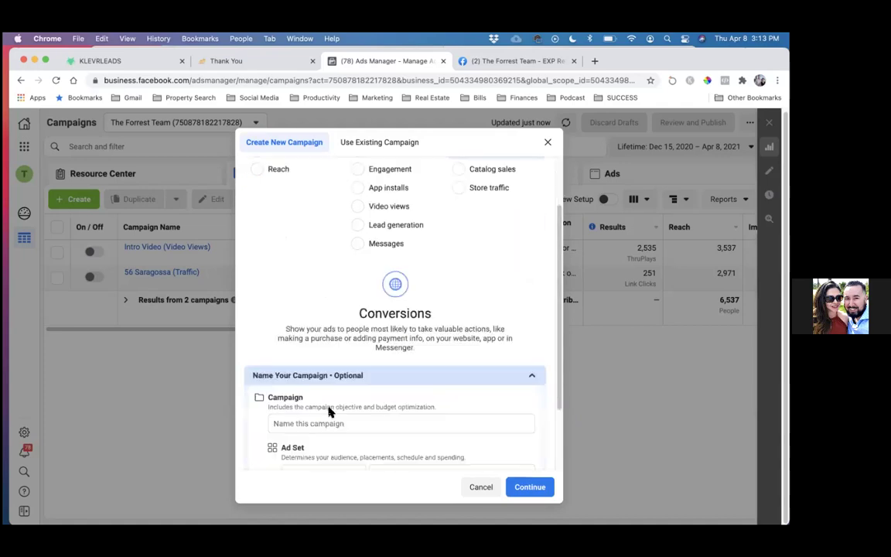
scroll(321, 379, "down", 2)
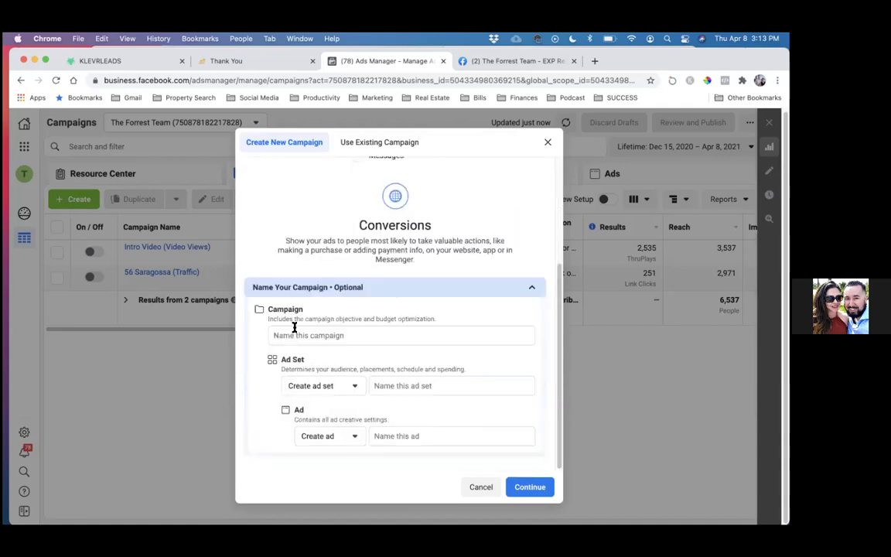
left_click(294, 335)
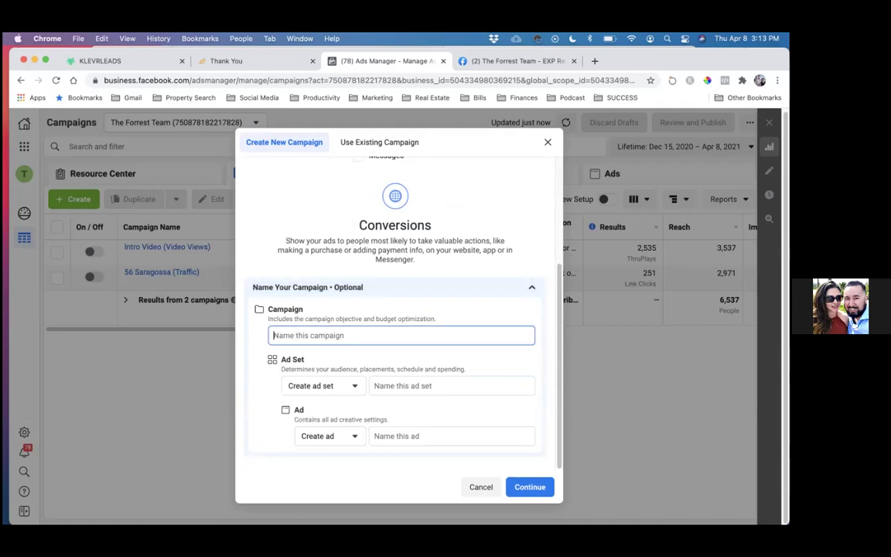
left_click_drag(512, 64, 494, 62)
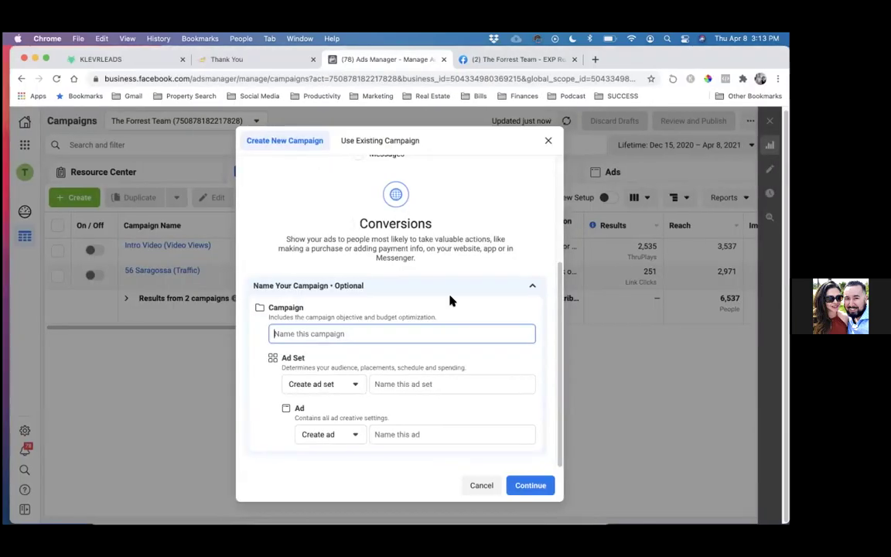
type("Sell")
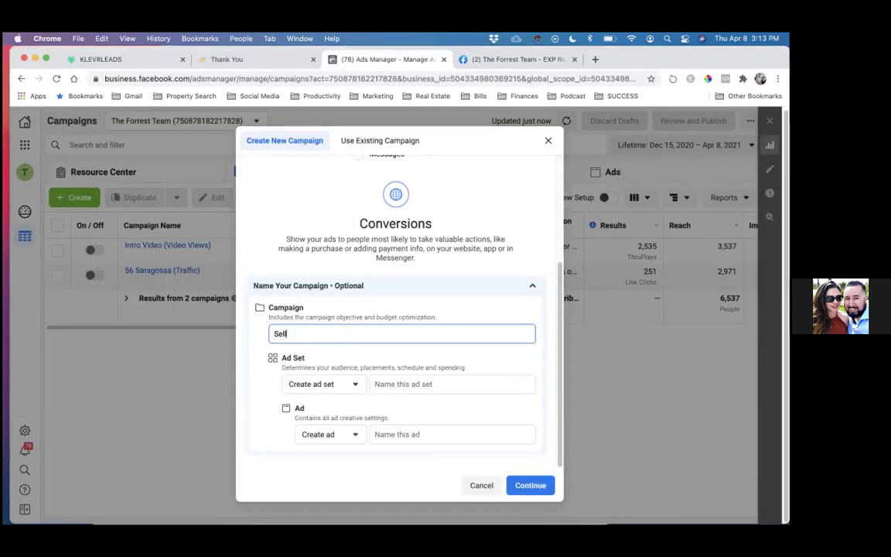
key("BackSpace")
key("BackSpace")
key("BackSpace")
key("BackSpace")
type("HB")
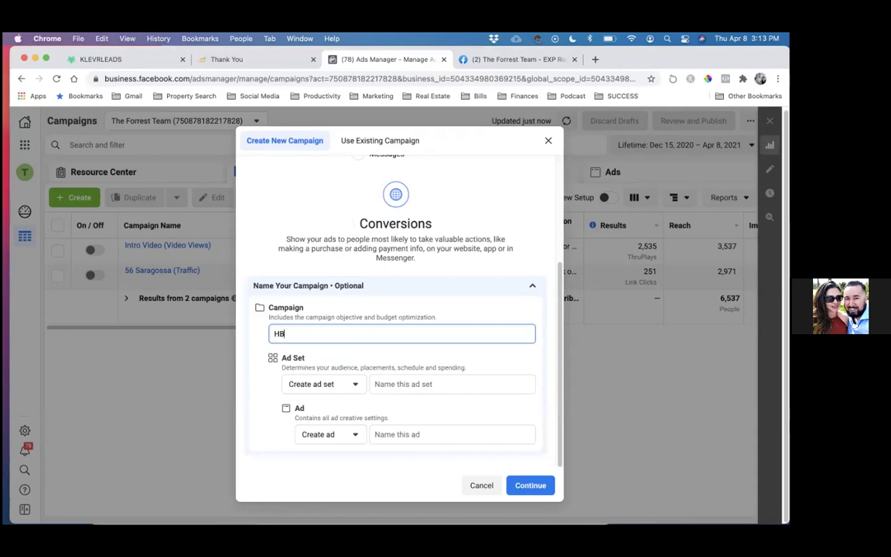
key("BackSpace")
type("ot Sellers Market (Conversions)")
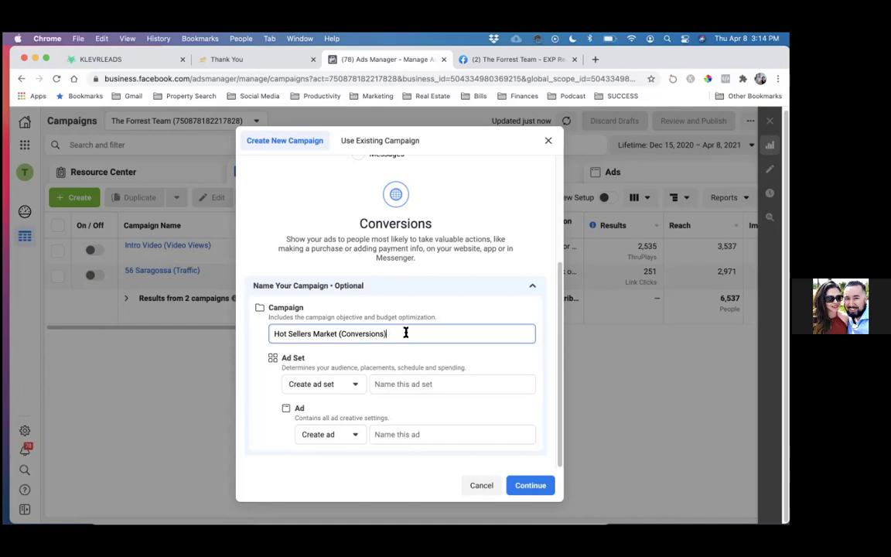
- Name the new ad set "St. Augustine"
left_click(375, 383)
type("St. Aug")
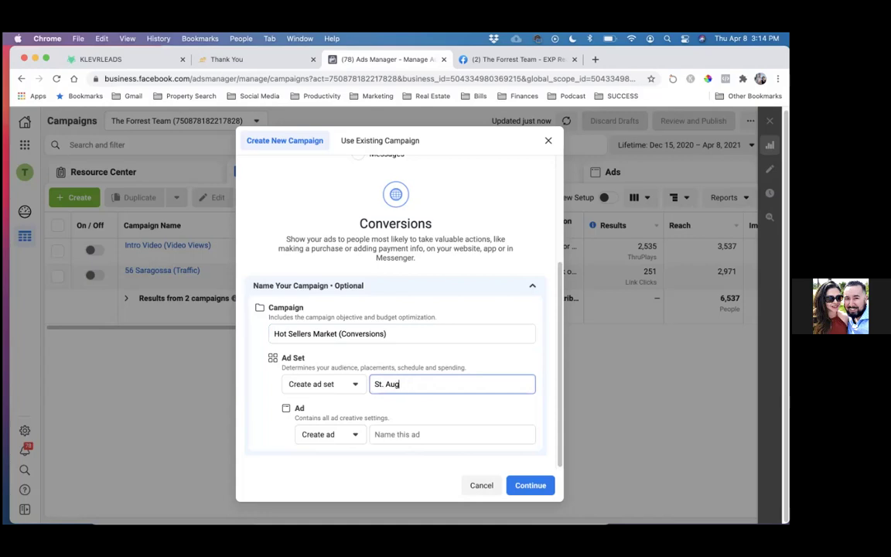
type("ustine")
- Name the ad "Hot Sellers Market (Video)", reusing the campaign name's wording, and continue to the campaign settings
left_click(377, 435)
type("Hot")
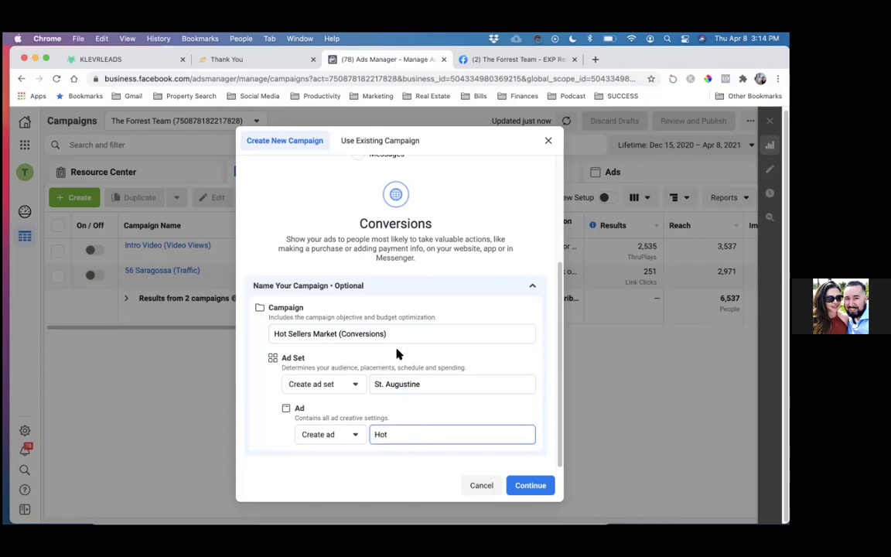
left_click_drag(401, 336, 288, 335)
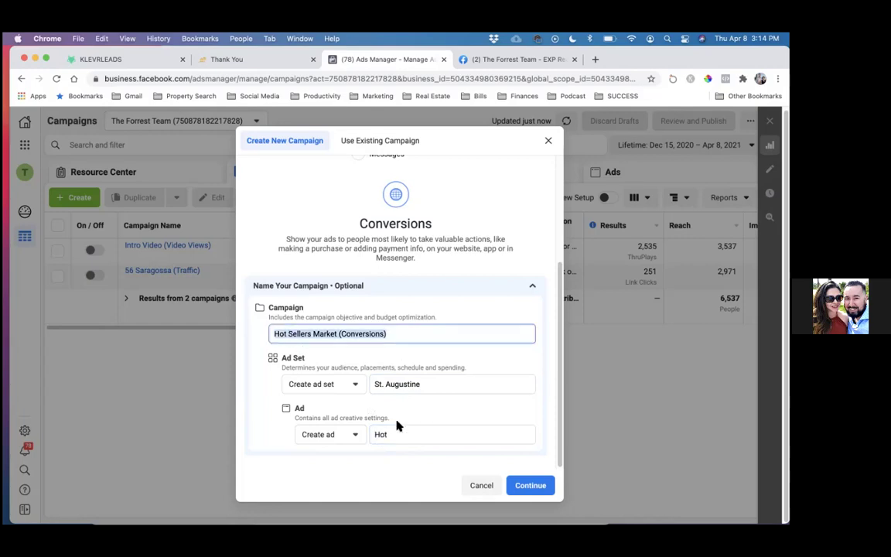
left_click_drag(396, 434, 364, 431)
key("super+c")
key("super+v")
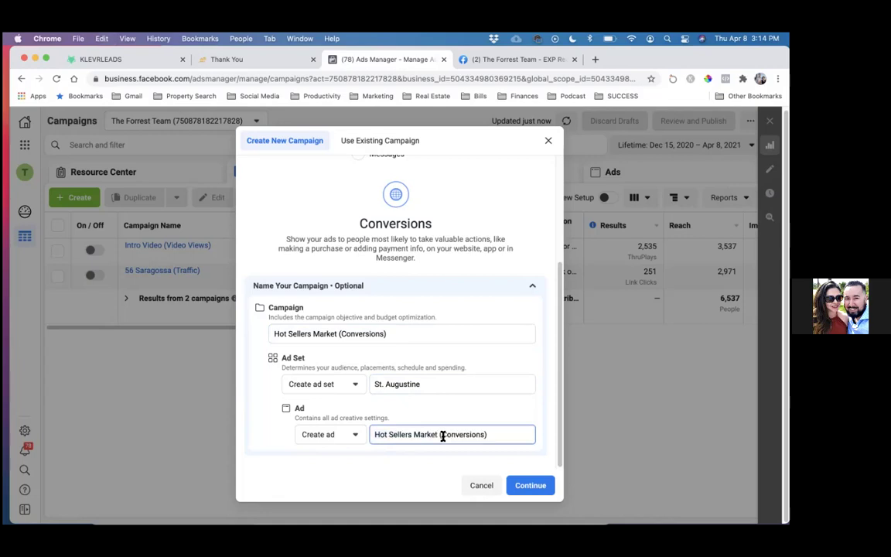
left_click_drag(440, 434, 486, 434)
type("Video")
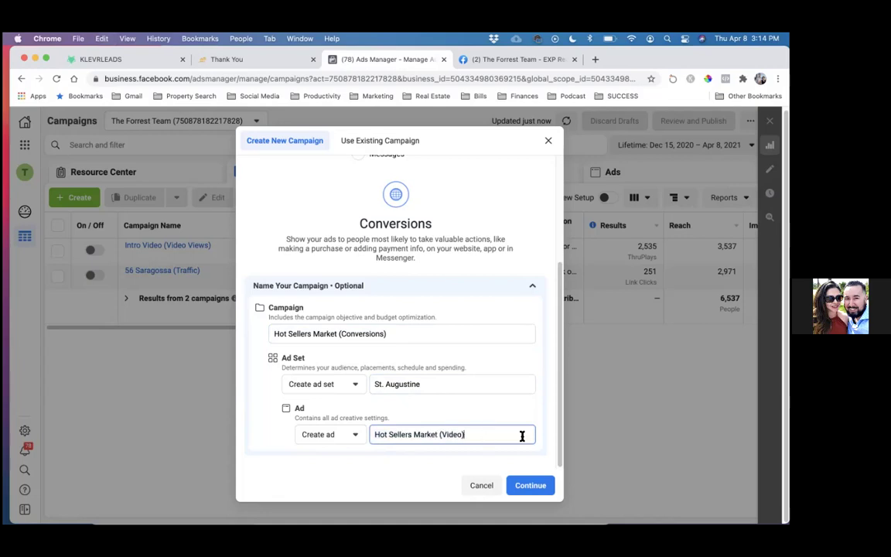
left_click(532, 488)
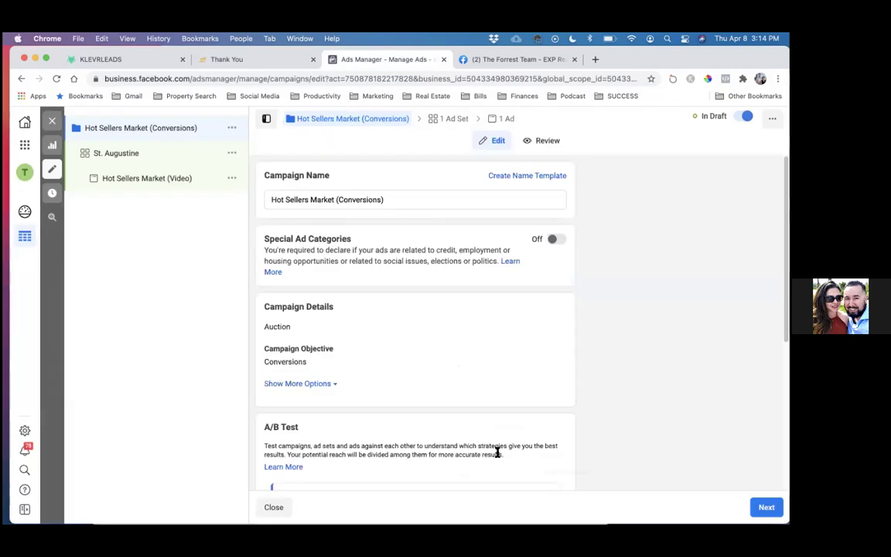
- Turn on Special Ad Categories for the campaign and declare the Housing category
left_click(554, 242)
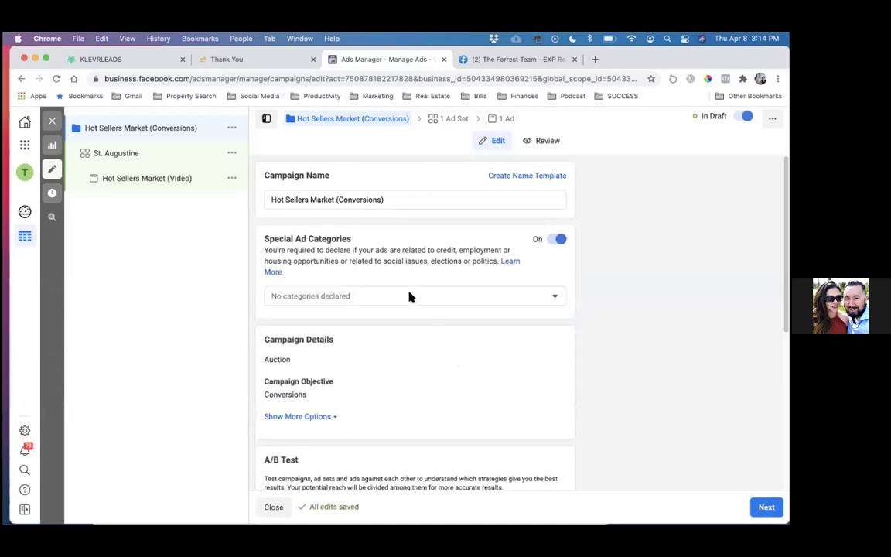
left_click(434, 300)
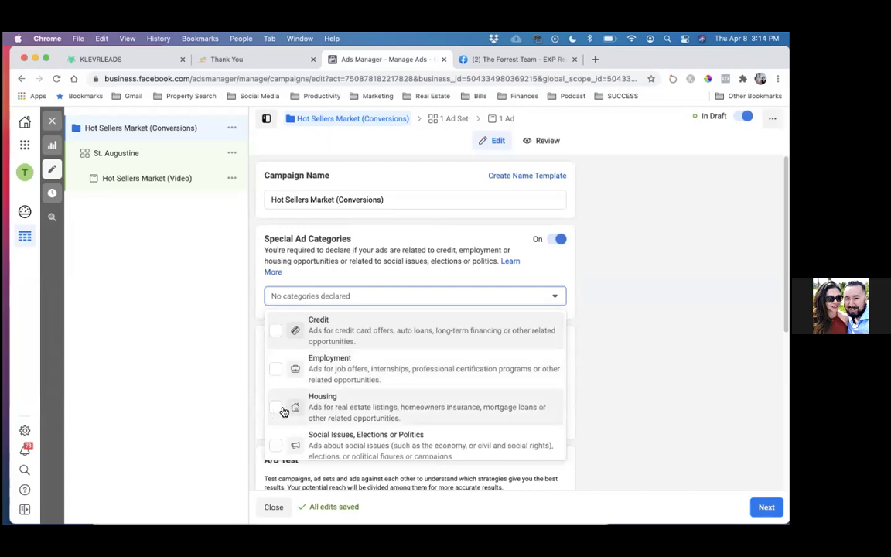
left_click(294, 407)
key("Escape")
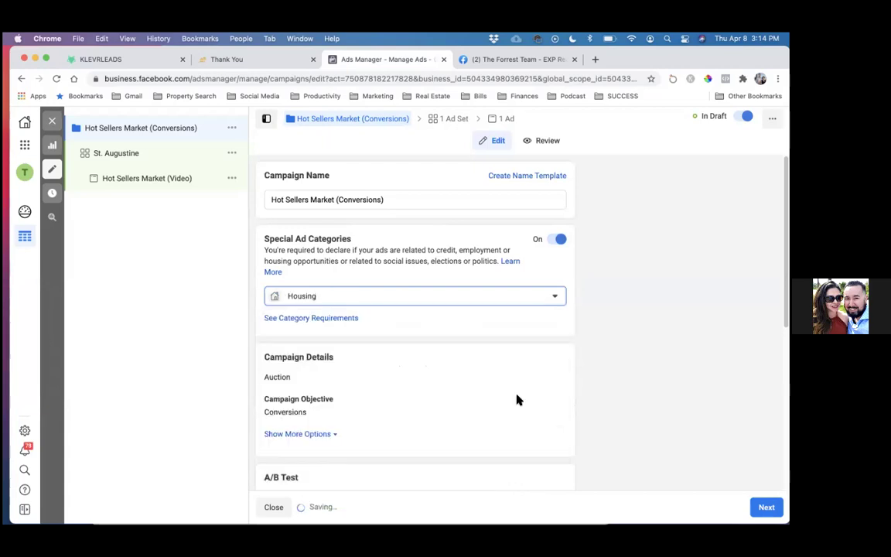
- Review the campaign's A/B test and budget optimization settings and proceed to the St. Augustine ad set
scroll(407, 387, "down", 1)
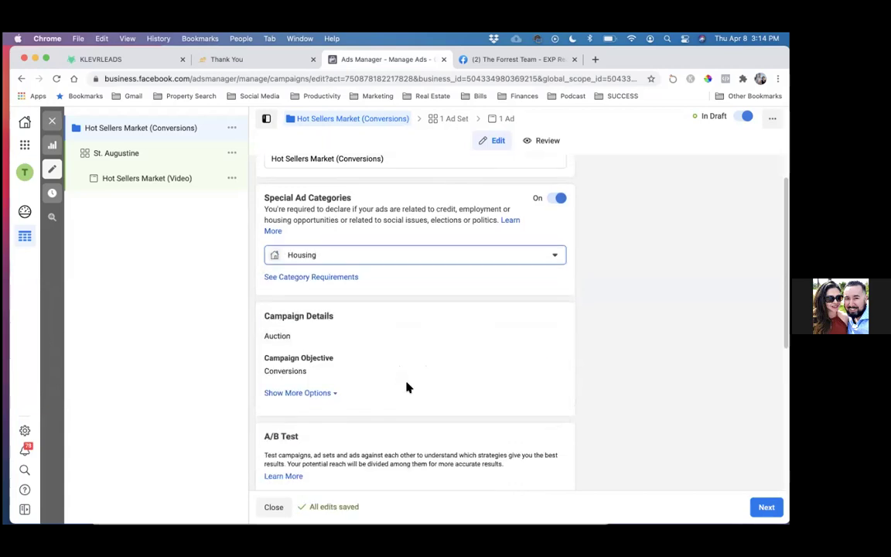
scroll(407, 385, "down", 3)
scroll(408, 385, "down", 1)
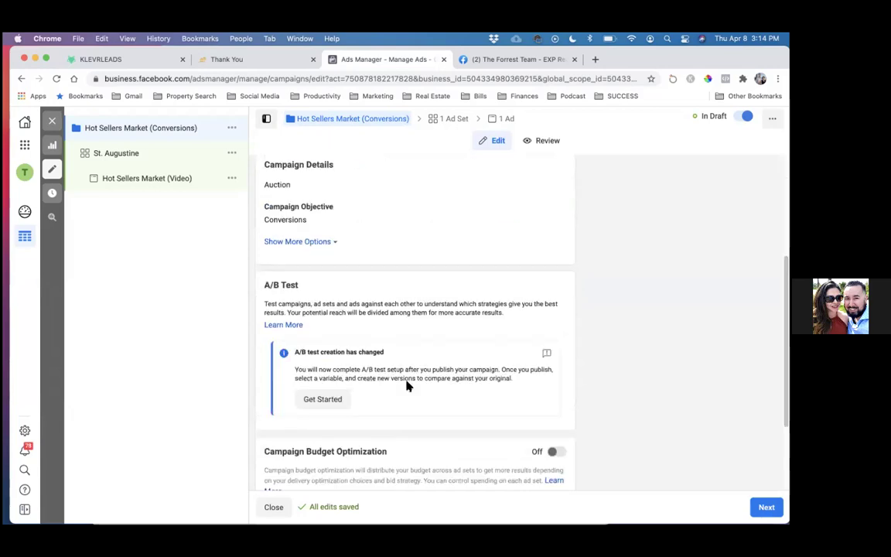
scroll(408, 385, "down", 3)
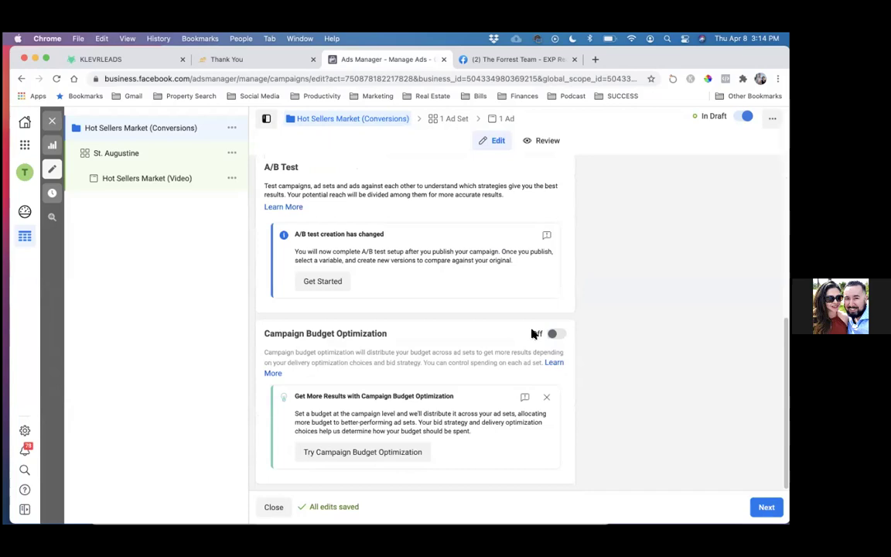
left_click(766, 507)
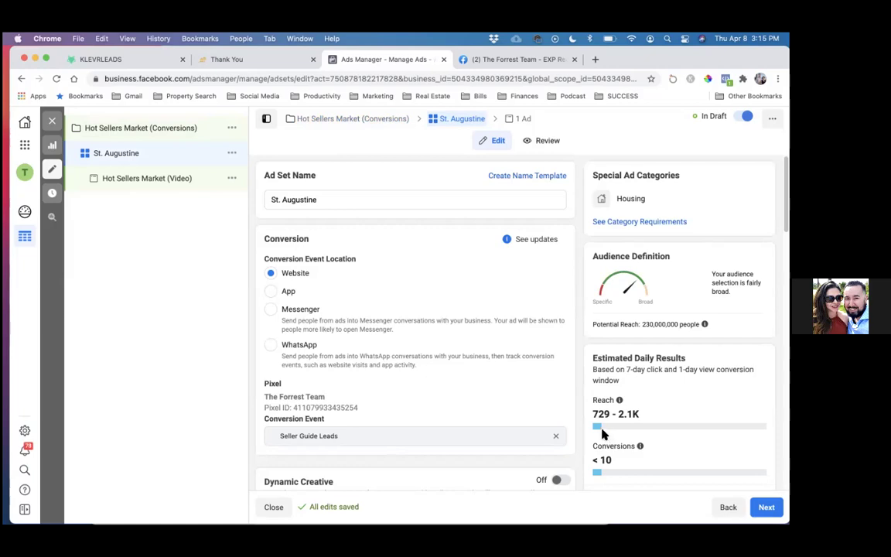
- Set the St. Augustine ad set's daily budget to $5.00
scroll(602, 433, "down", 3)
scroll(601, 432, "down", 2)
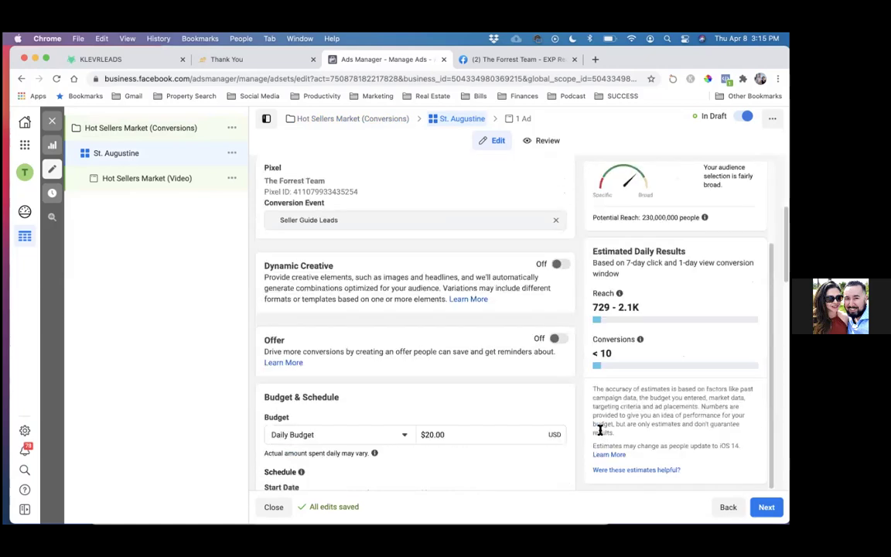
scroll(600, 430, "down", 5)
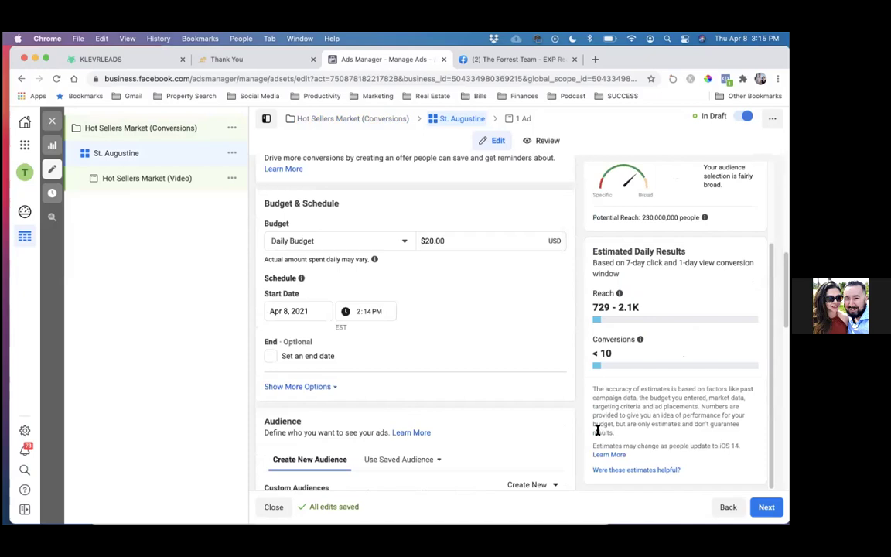
scroll(599, 423, "up", 2)
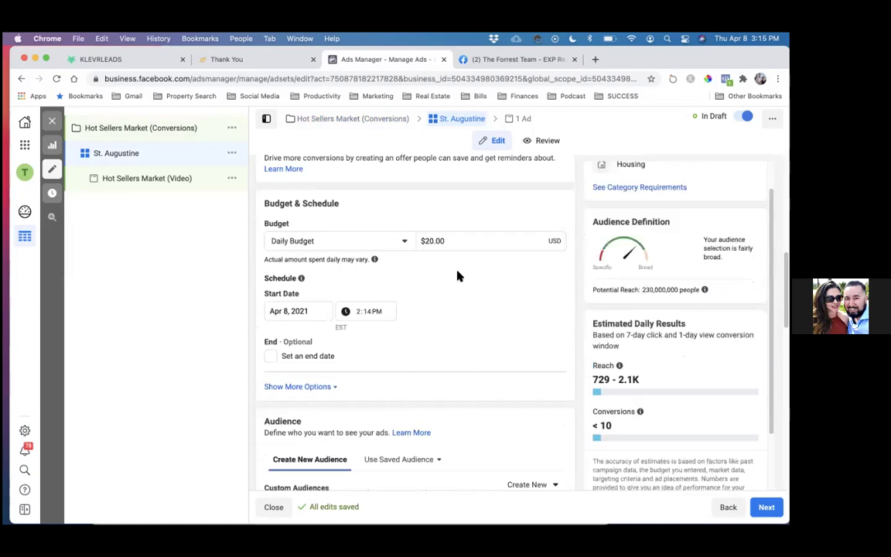
scroll(457, 276, "up", 5)
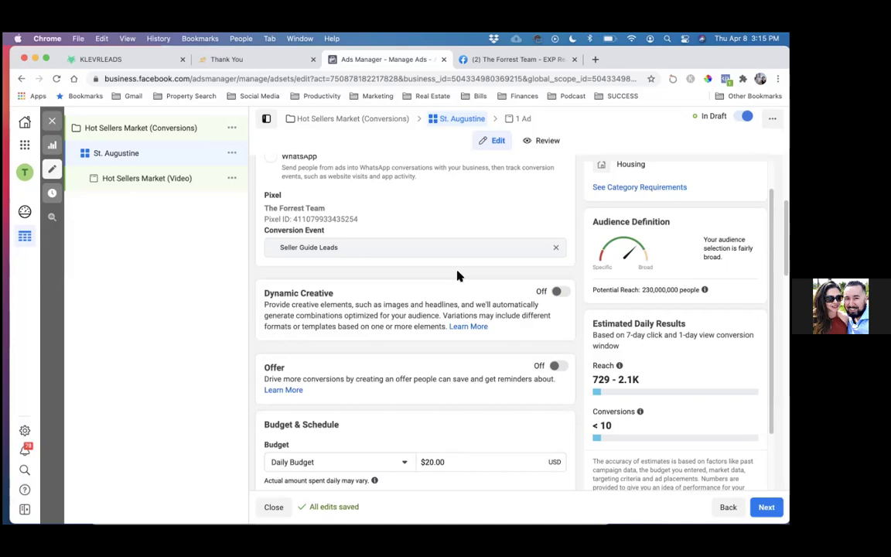
scroll(457, 275, "down", 1)
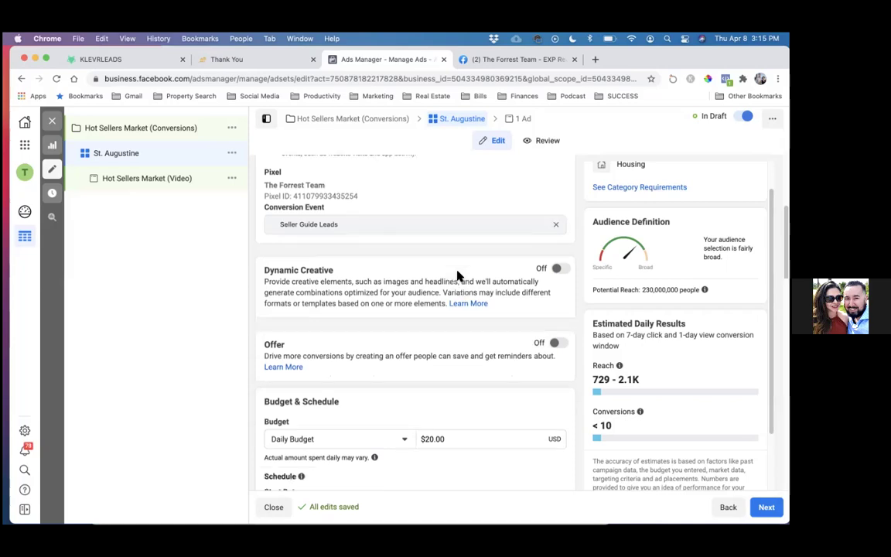
scroll(458, 276, "down", 3)
scroll(457, 276, "down", 3)
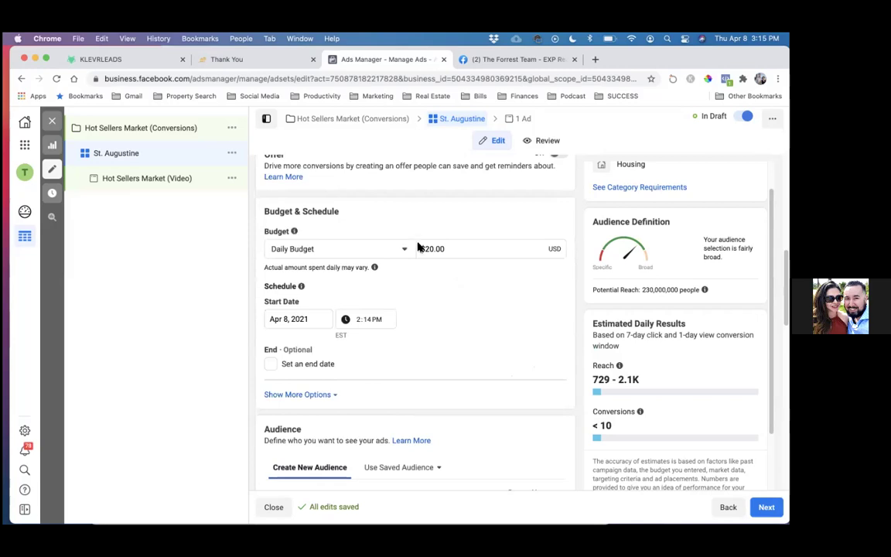
left_click(440, 255)
key("BackSpace")
type("5")
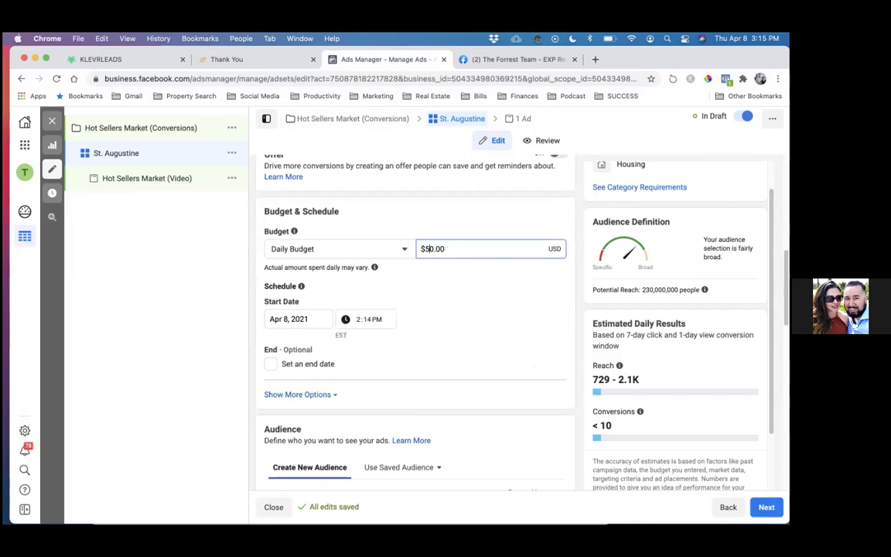
key("Right")
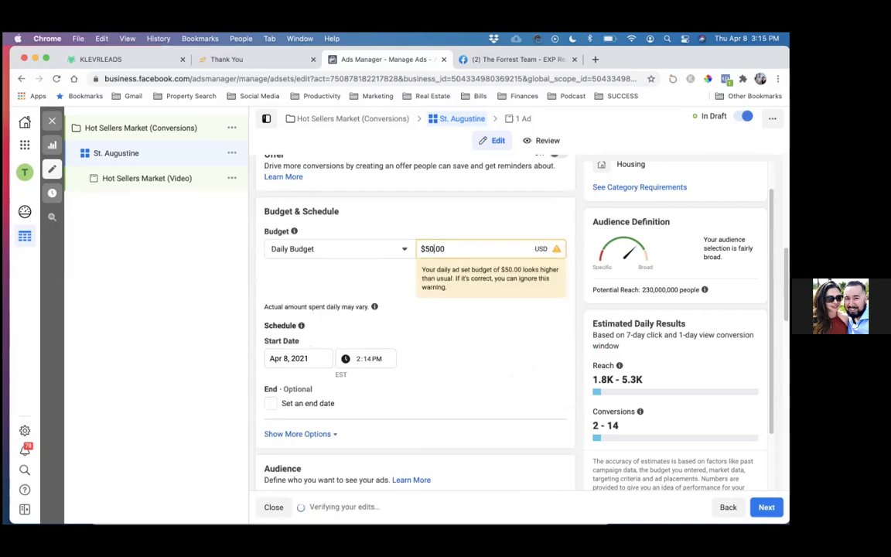
key("BackSpace")
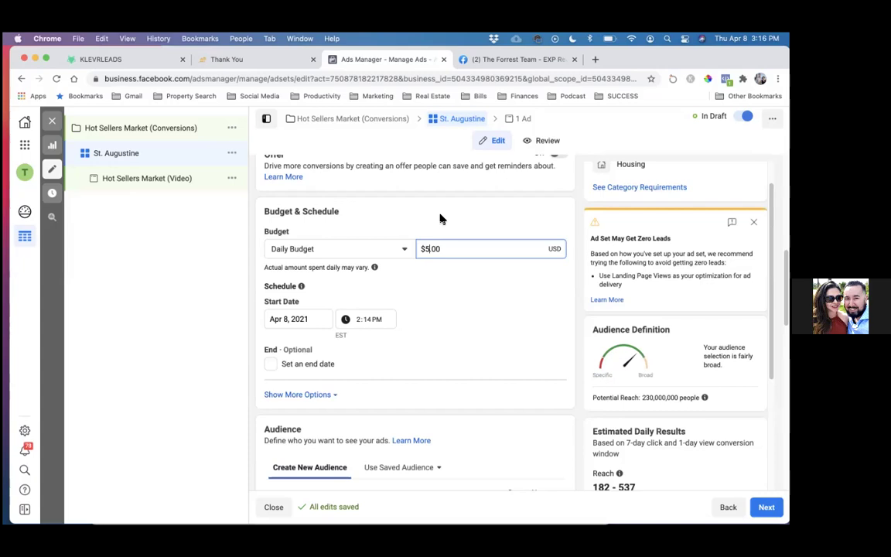
- Set the daily budget to $10.00 and schedule the ad set to start on April 9, 2021 at 6:00 AM
key("BackSpace")
type("10")
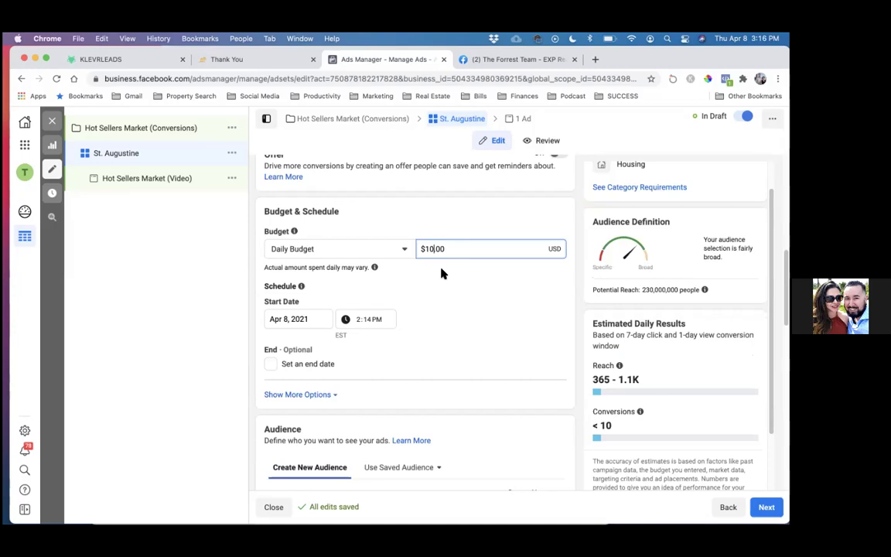
left_click(285, 319)
left_click(366, 401)
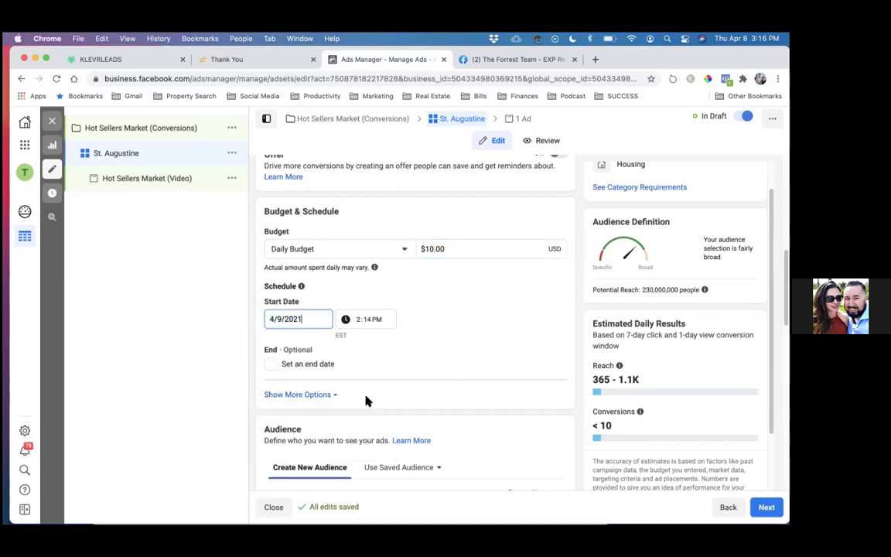
left_click(362, 319)
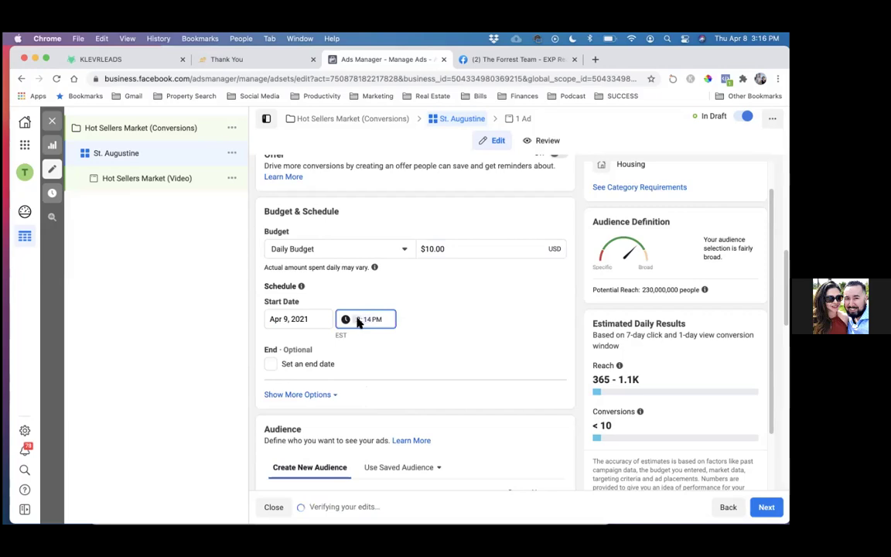
type("600p")
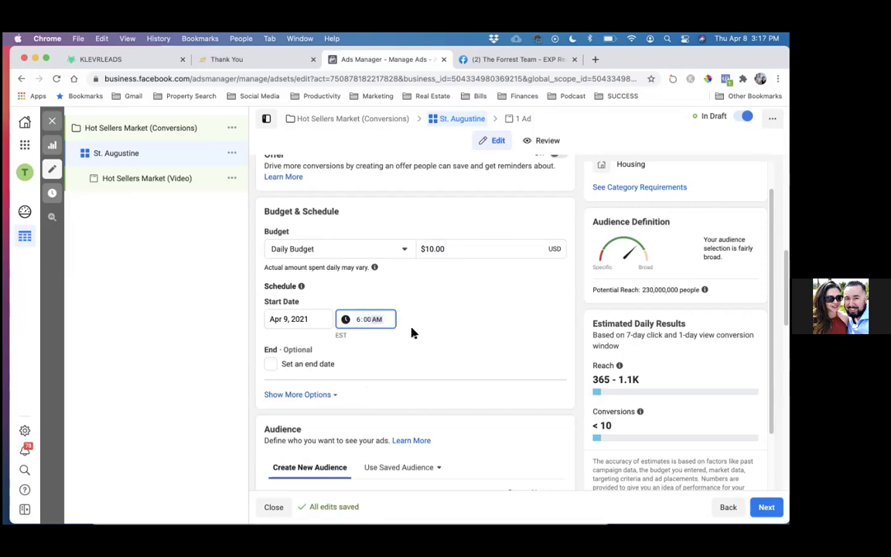
type("a")
left_click(362, 341)
- Give the ad set an end date of April 16, 2021 at 6:00 AM
left_click(271, 365)
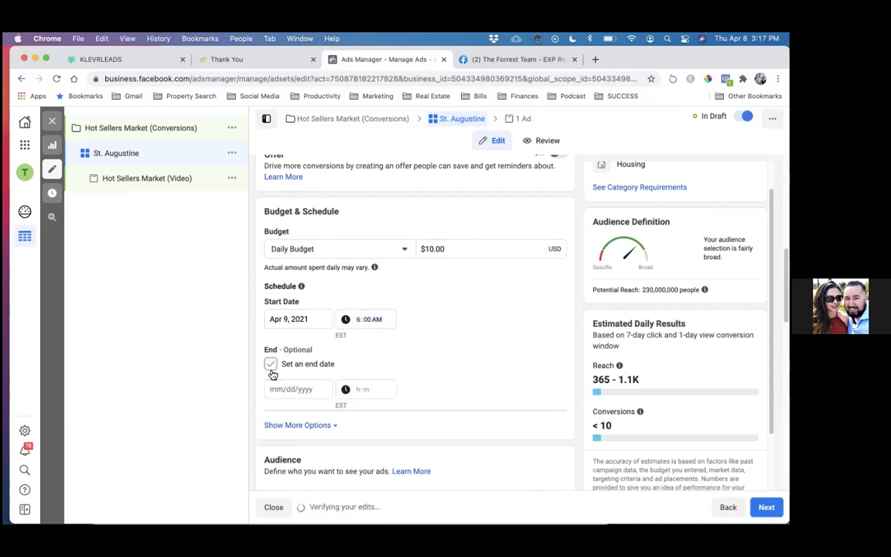
left_click(273, 387)
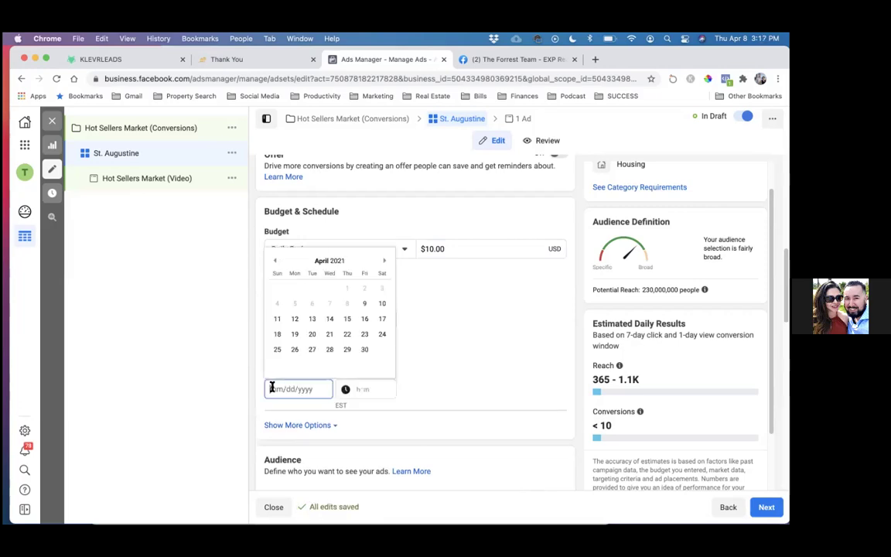
left_click(364, 320)
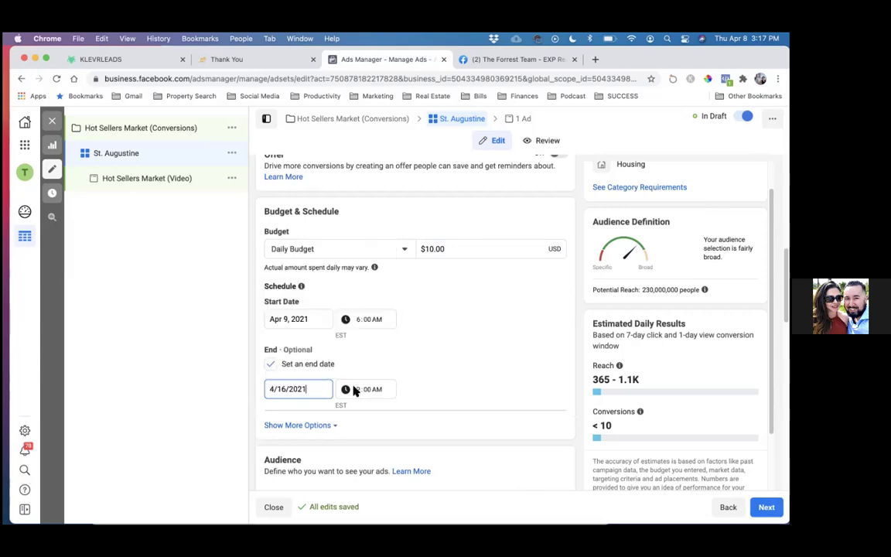
left_click(356, 389)
type("6")
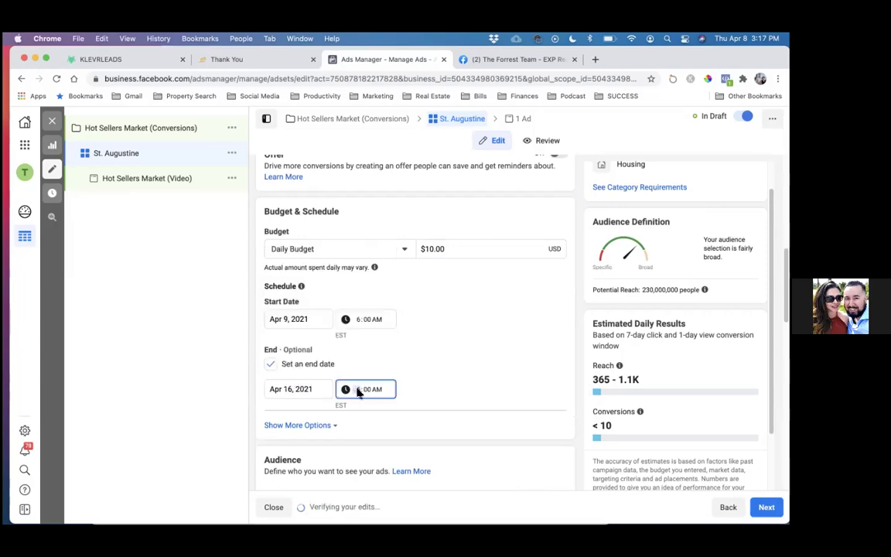
left_click(432, 388)
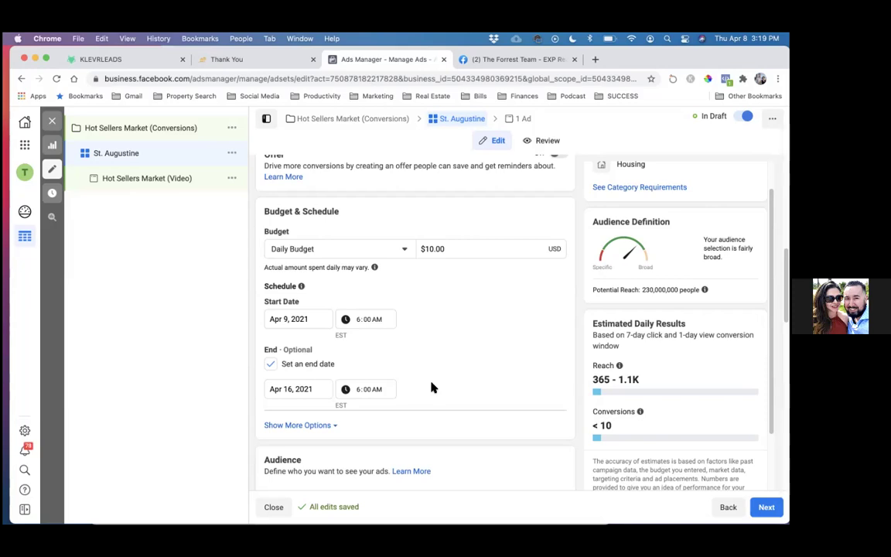
- Open the audience's location targeting for editing
scroll(410, 373, "down", 1)
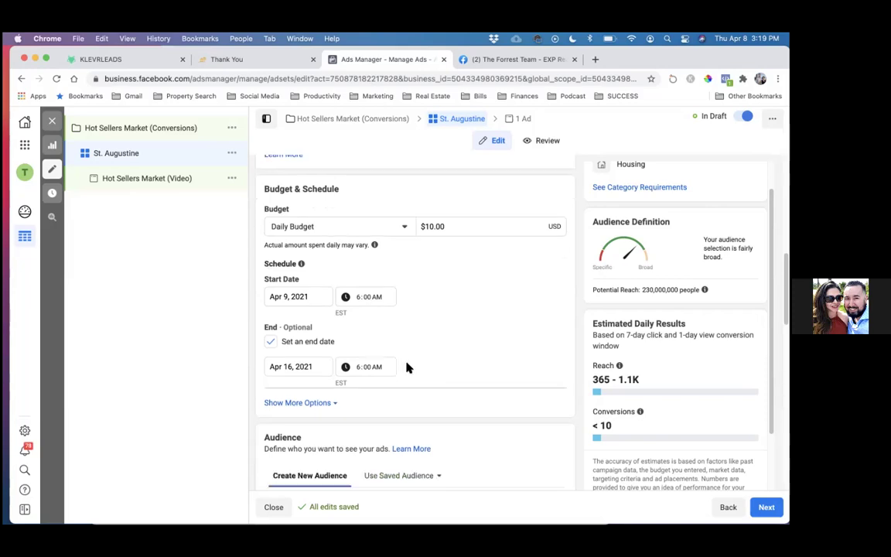
scroll(409, 367, "down", 8)
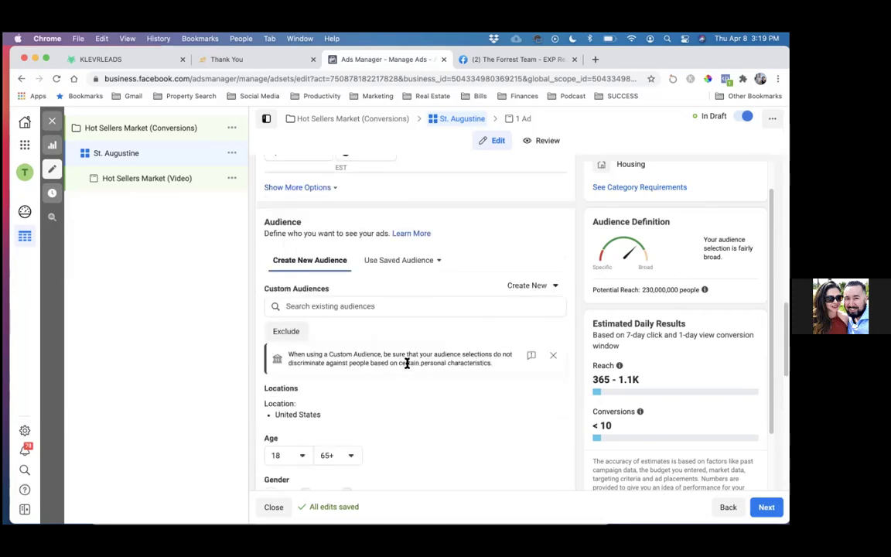
scroll(409, 365, "down", 4)
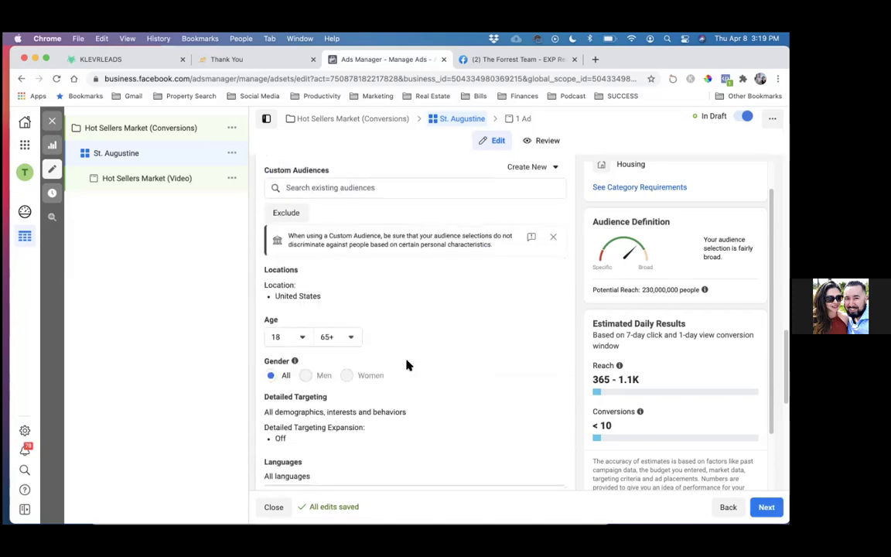
left_click(551, 274)
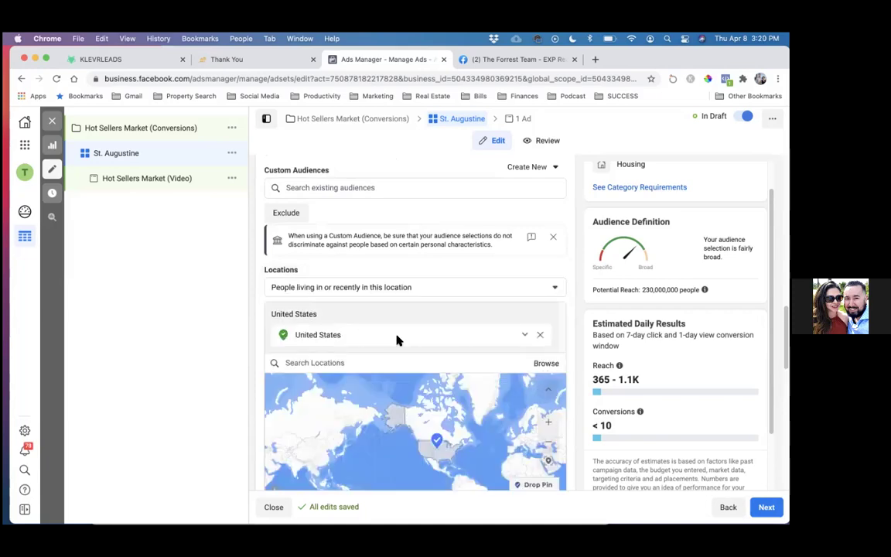
- Try to target St. Augustine in the audience locations, and remove the mistakenly added St. Louis market
left_click(317, 362)
type("ST.")
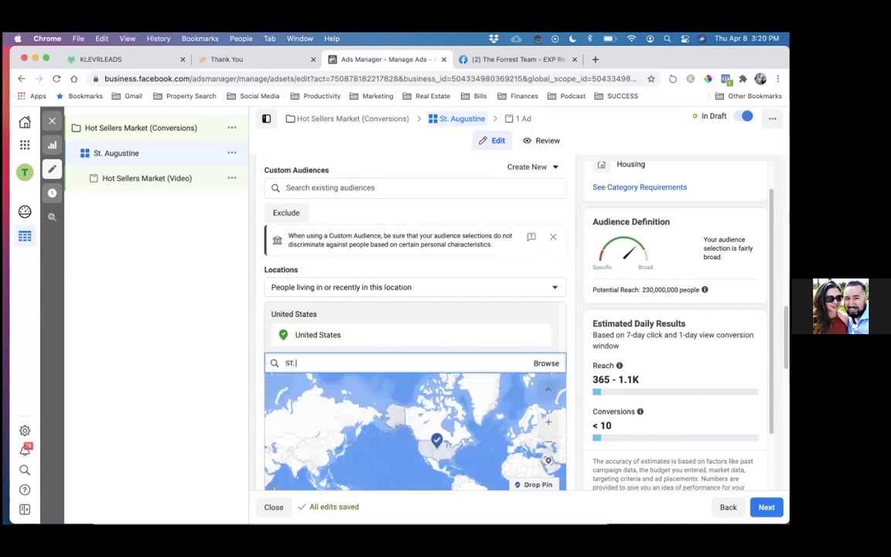
key("BackSpace")
key("BackSpace")
key("BackSpace")
type("st. A")
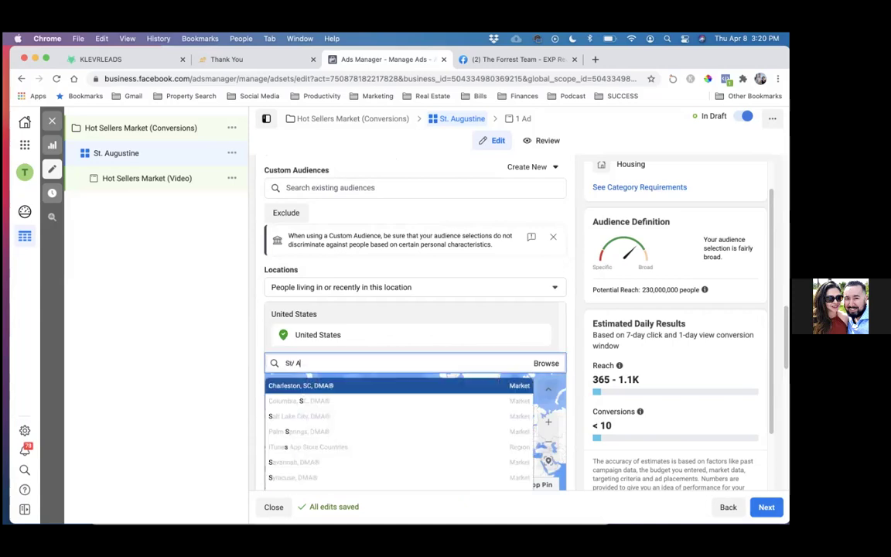
key("BackSpace")
key("BackSpace")
type("Au")
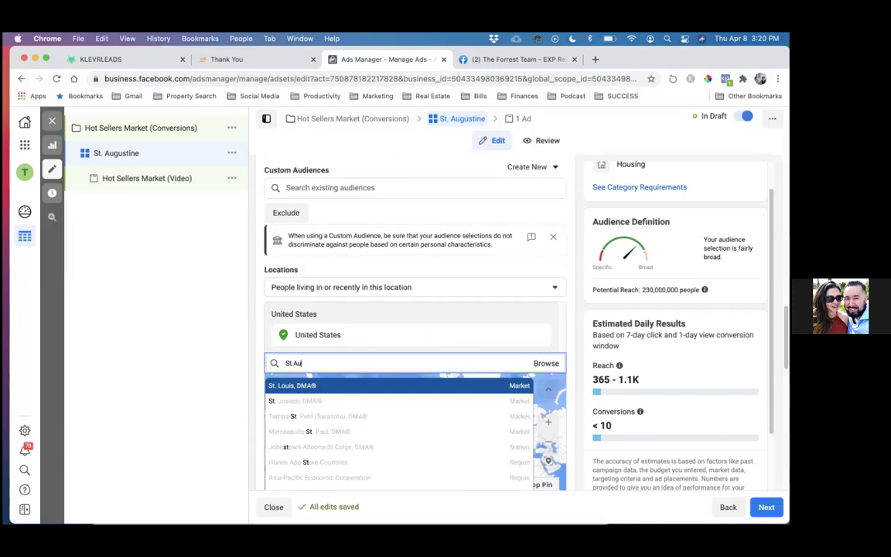
key("BackSpace")
key("BackSpace")
type("Augustine")
key("Return")
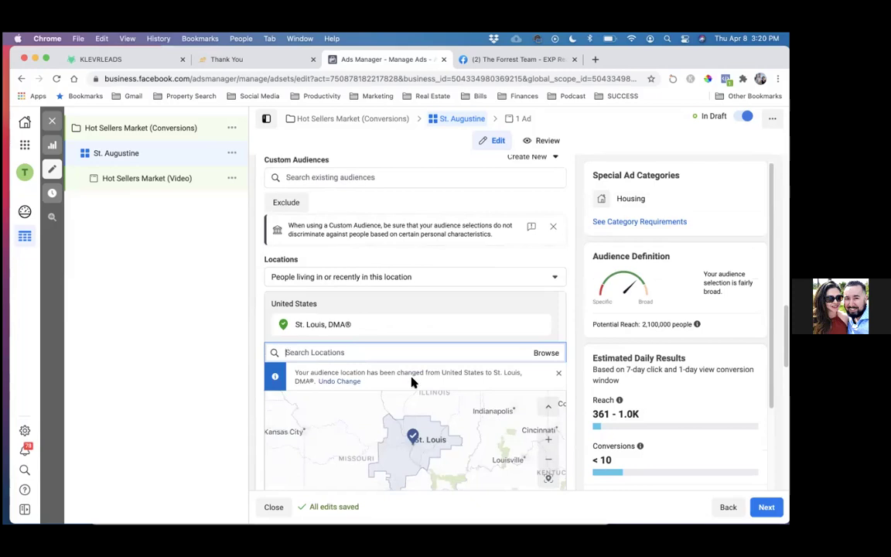
scroll(417, 399, "down", 2)
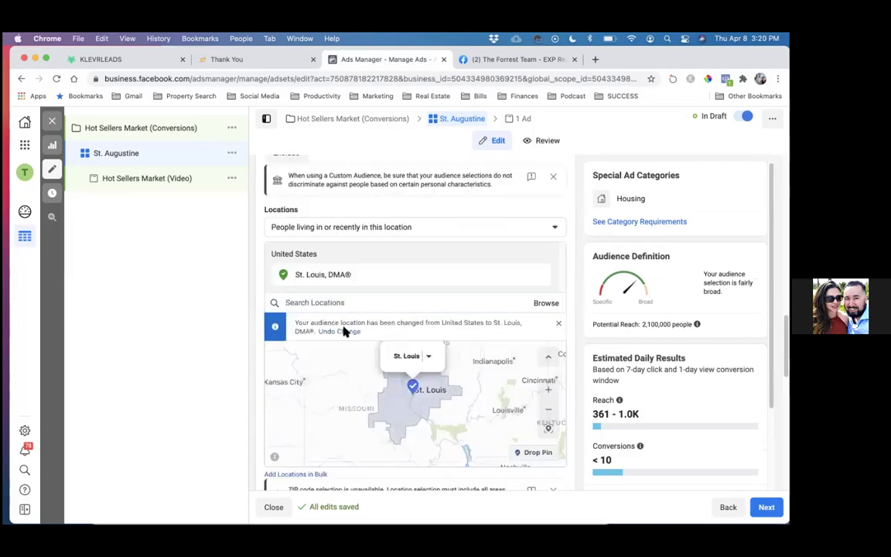
mouse_move(314, 287)
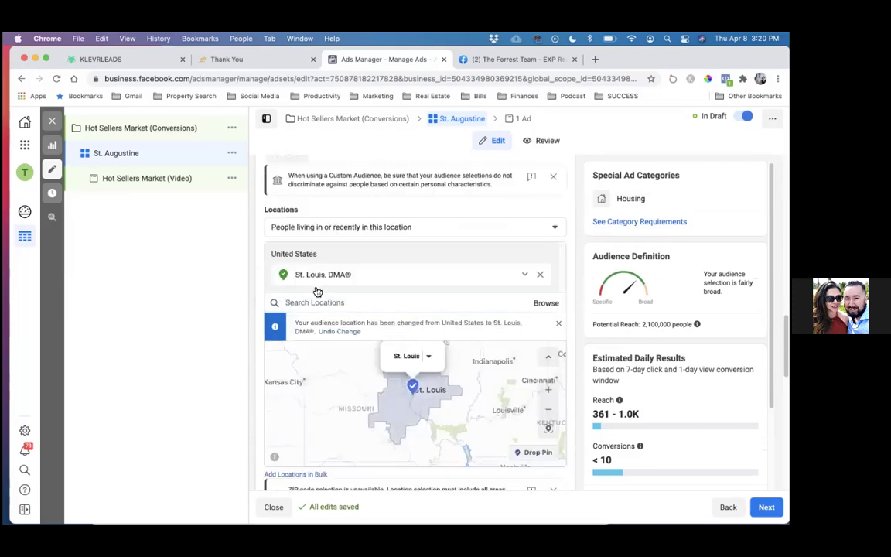
left_click(542, 279)
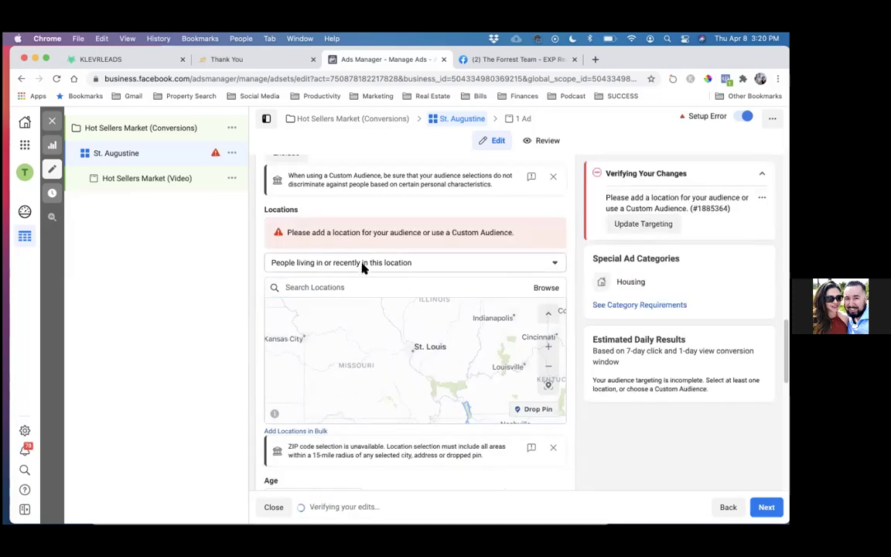
- Add Saint Augustine, Florida as the audience location with a 20-mile radius
left_click(353, 264)
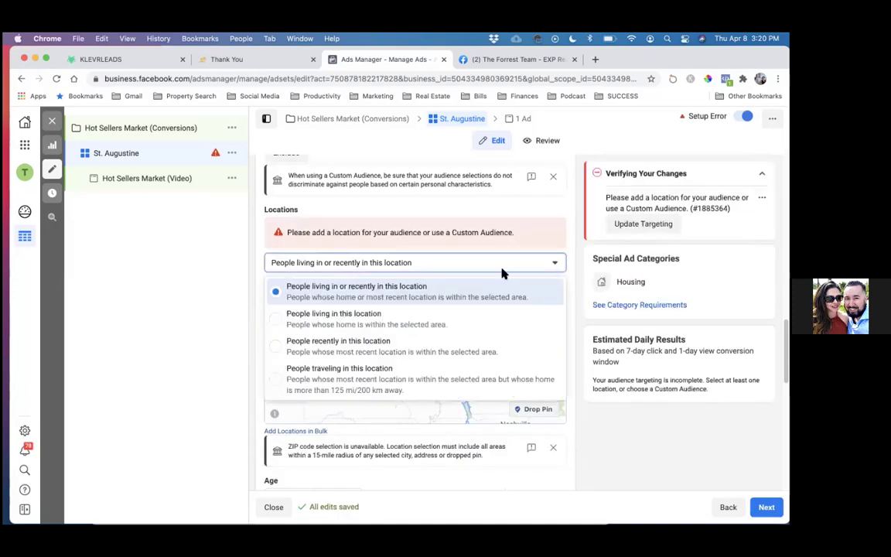
left_click(341, 290)
type("Saint")
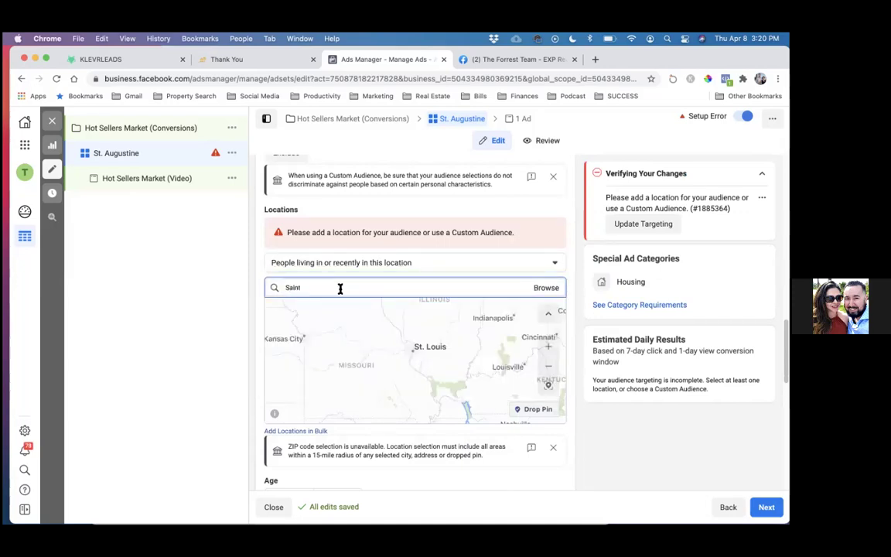
type(" Au")
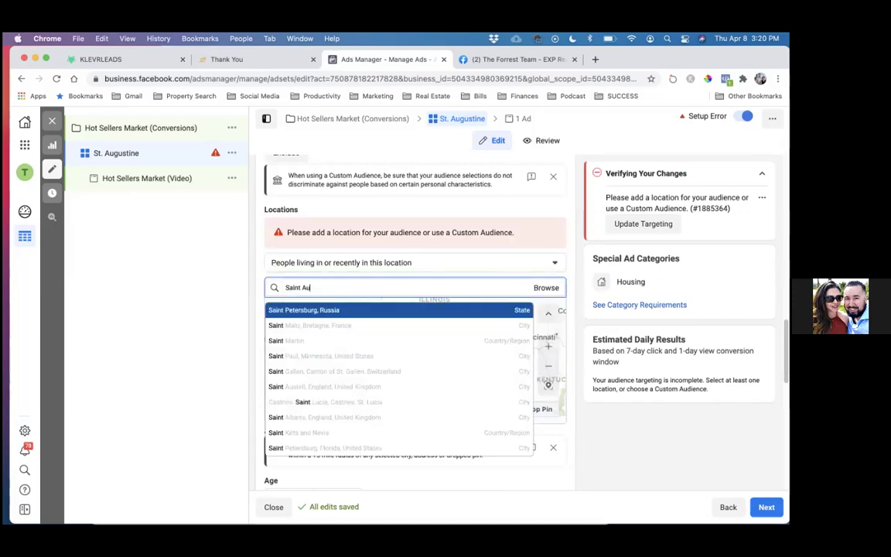
type("gustine")
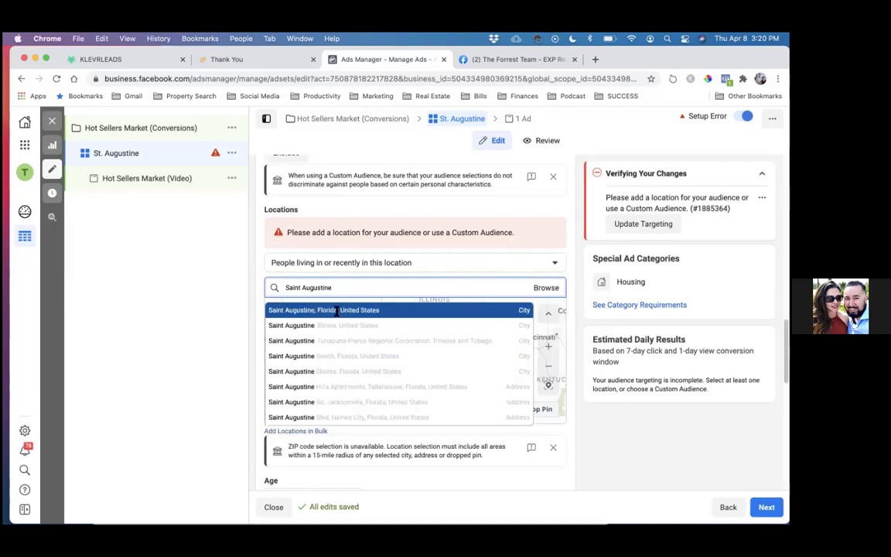
left_click(336, 311)
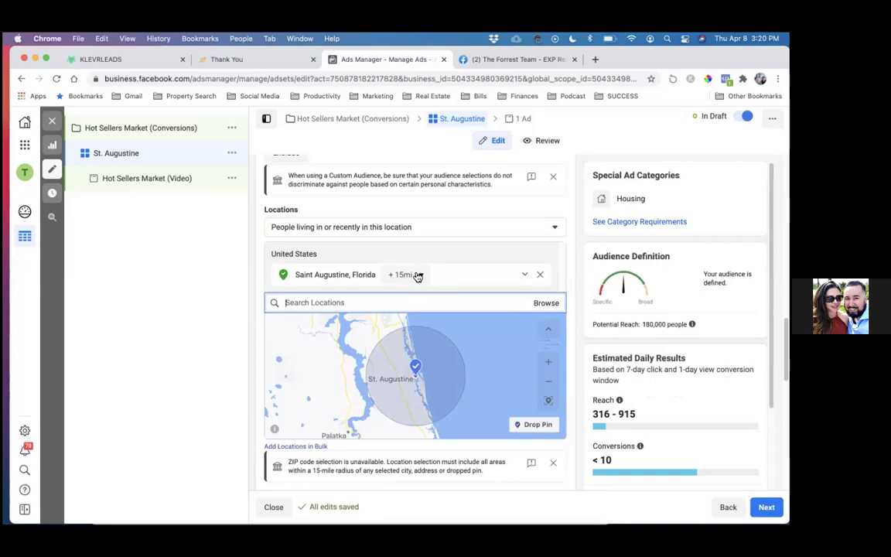
left_click(418, 276)
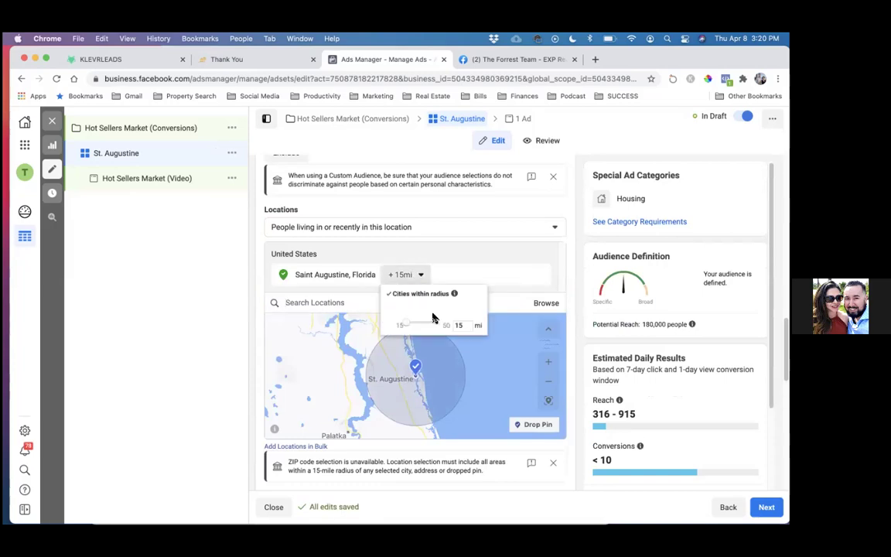
mouse_move(412, 322)
left_mouse_down()
mouse_move(423, 325)
mouse_move(416, 322)
left_mouse_up()
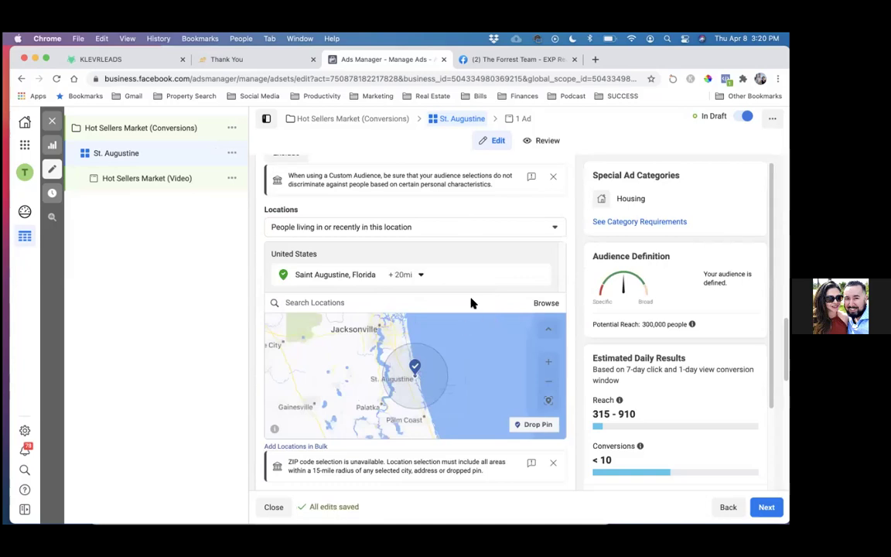
- Limit the location targeting to people living in this location
scroll(451, 261, "down", 1)
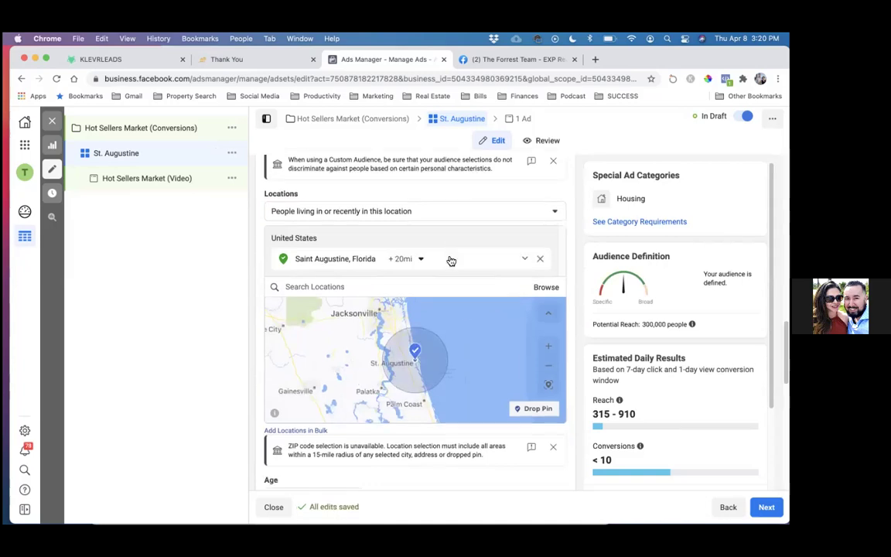
left_click(389, 215)
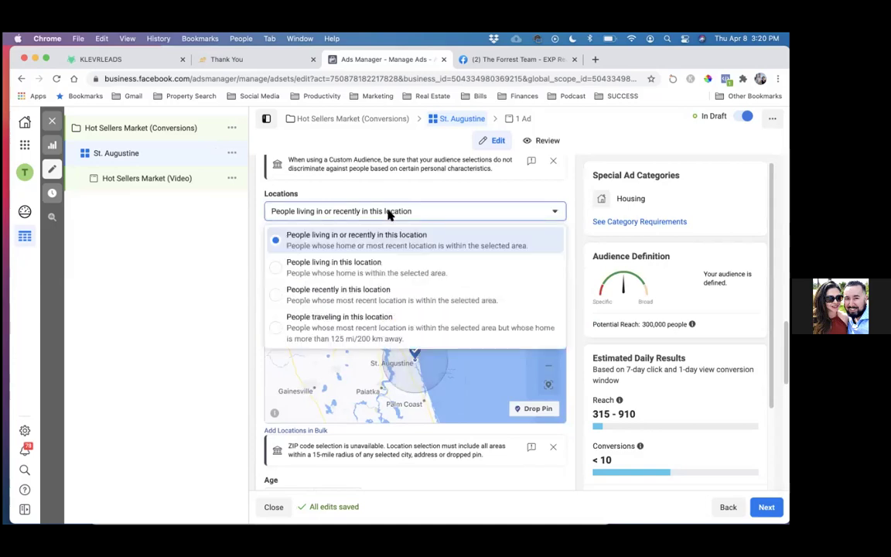
left_click(365, 262)
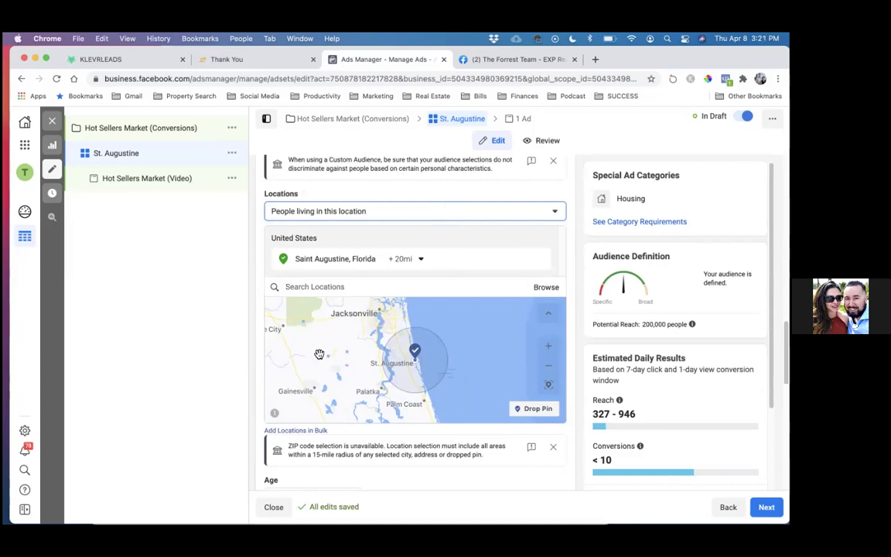
- Restrict the St. Augustine ad set's audience to speakers of English (All)
scroll(433, 248, "down", 2)
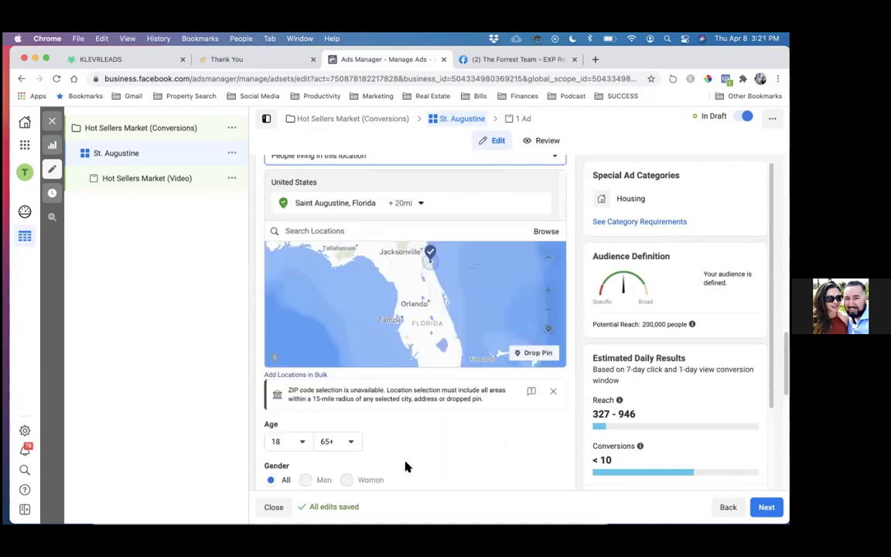
scroll(407, 464, "down", 3)
scroll(407, 459, "down", 2)
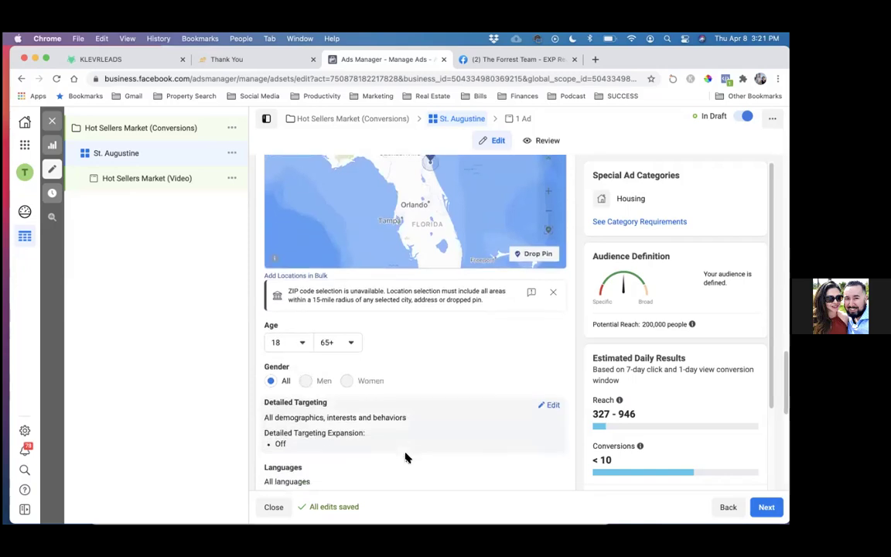
scroll(534, 401, "down", 3)
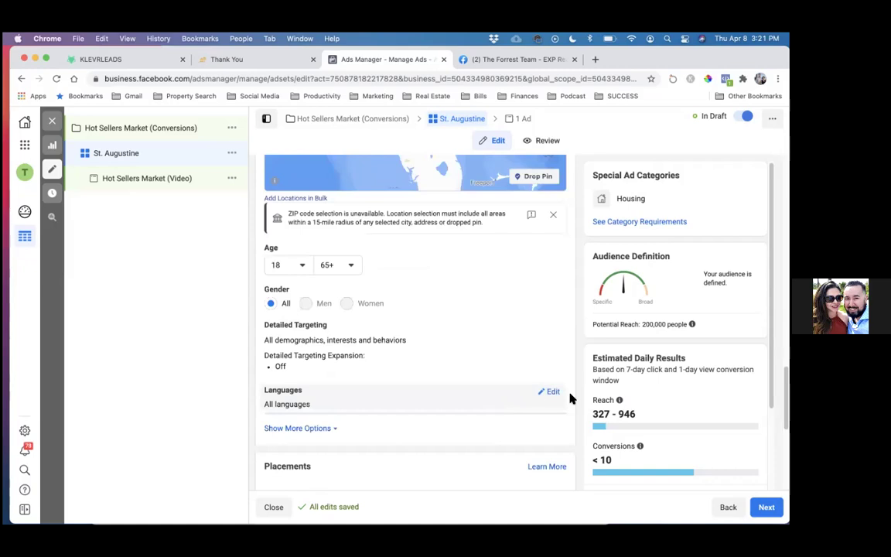
left_click(529, 402)
left_click(352, 406)
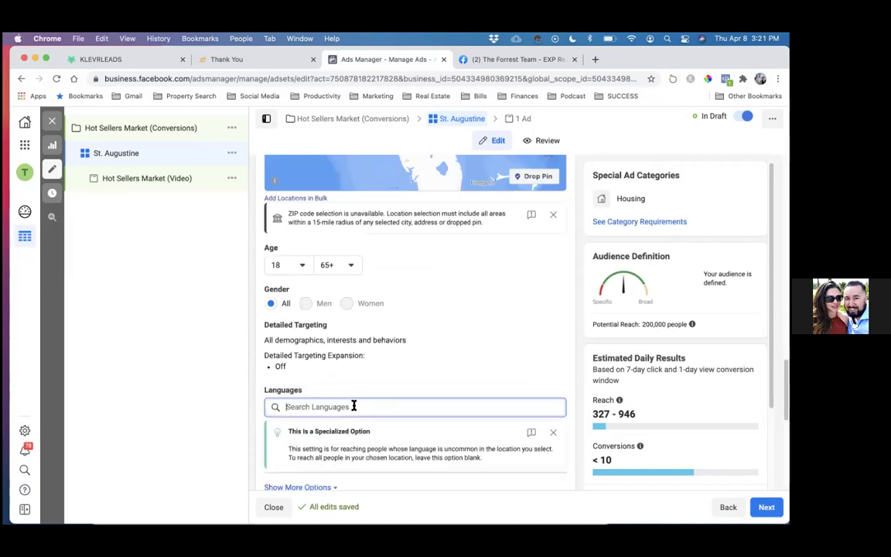
type("engl")
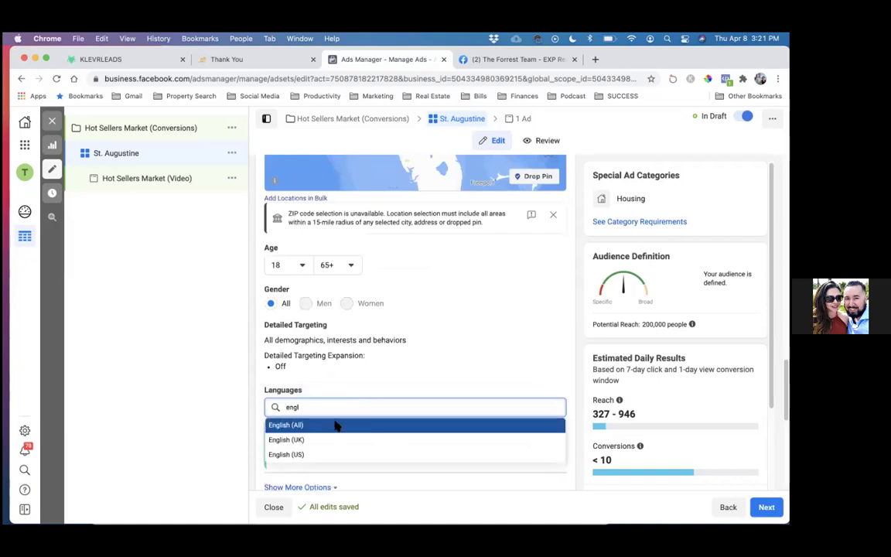
left_click(335, 424)
- Keep automatic placements, continue to the Hot Sellers Market (Video) ad, and set its ad setup to Use Existing Post
scroll(424, 353, "down", 1)
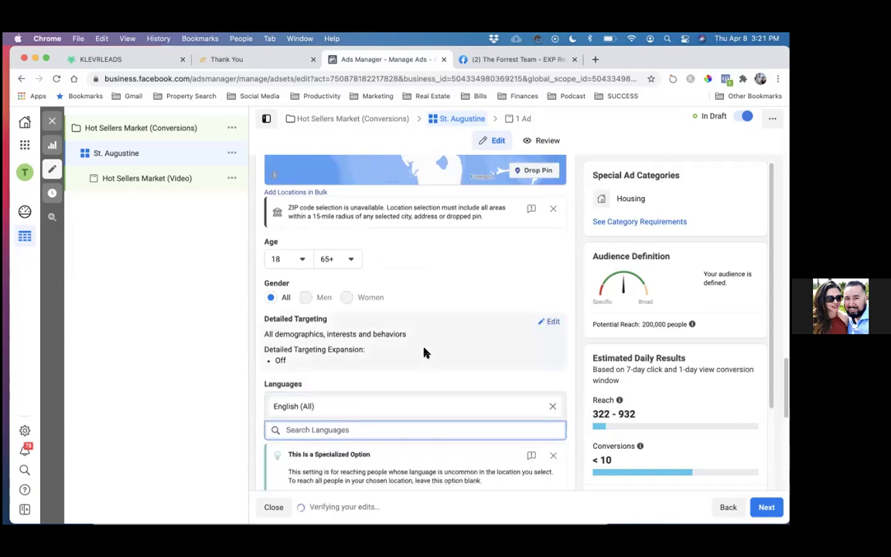
scroll(410, 374, "down", 3)
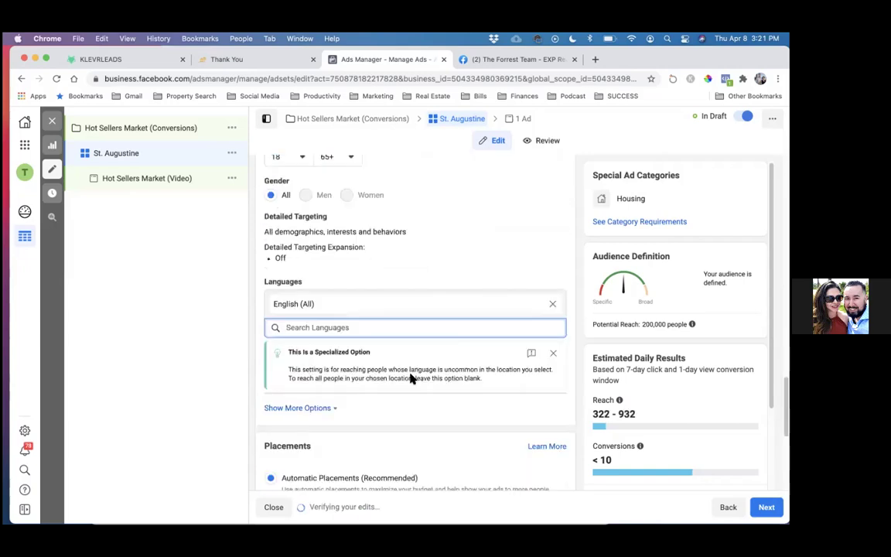
scroll(412, 379, "down", 5)
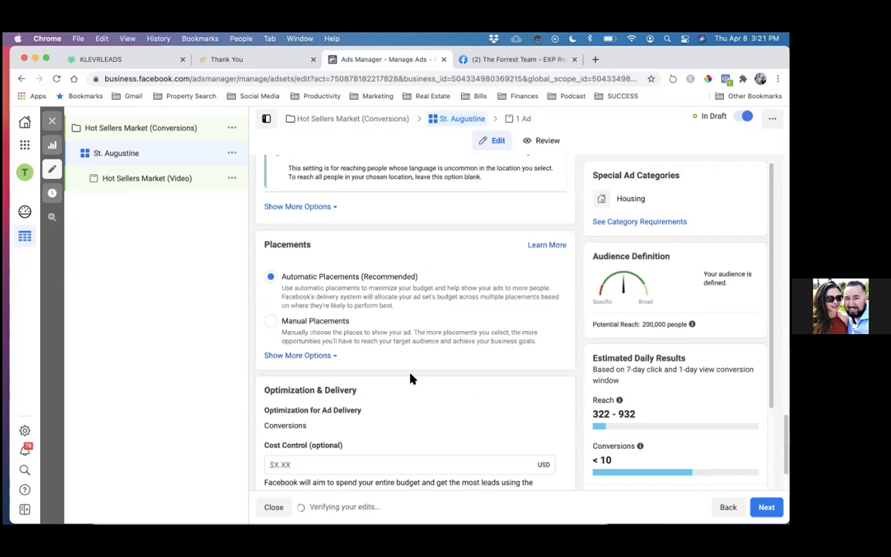
scroll(411, 378, "down", 2)
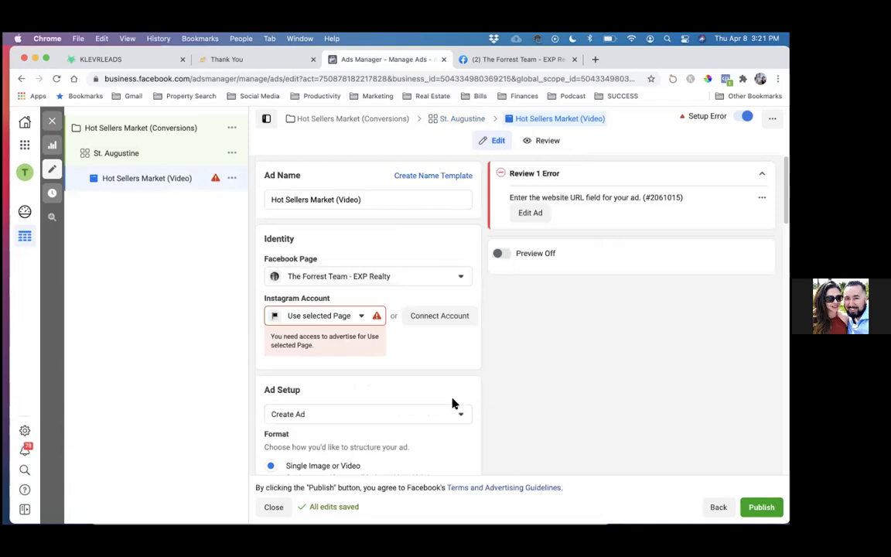
scroll(433, 397, "down", 1)
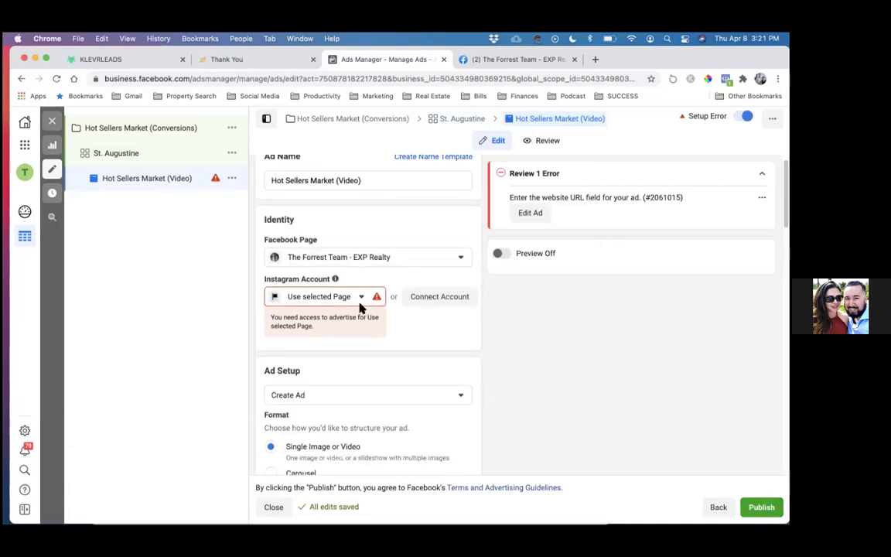
left_click(327, 397)
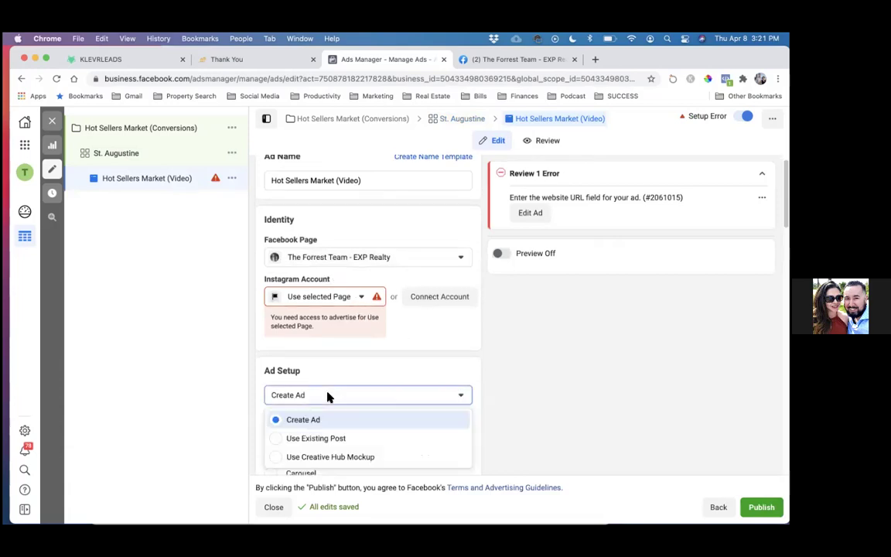
left_click(314, 438)
- Choose the Apr 1, 2021 Facebook video post about the best time to sell your home in St. Johns County as the ad creative
scroll(333, 423, "down", 1)
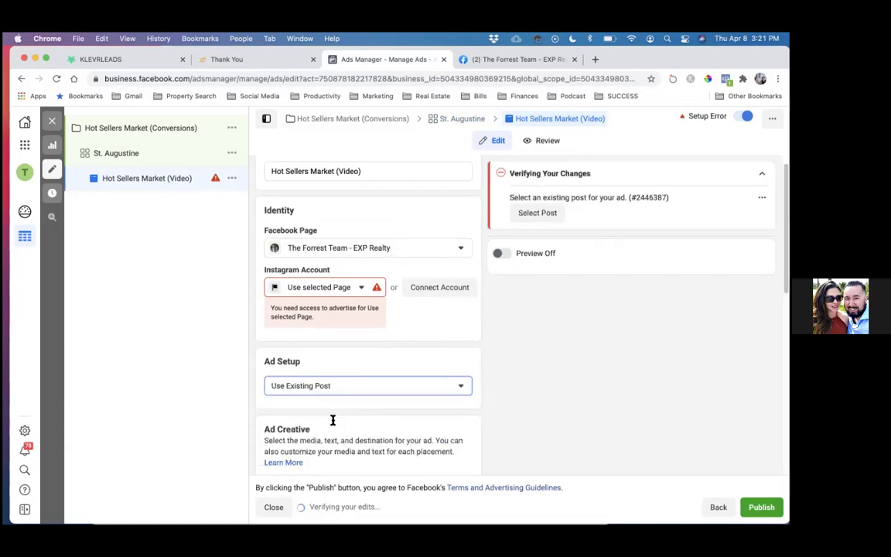
scroll(337, 418, "down", 3)
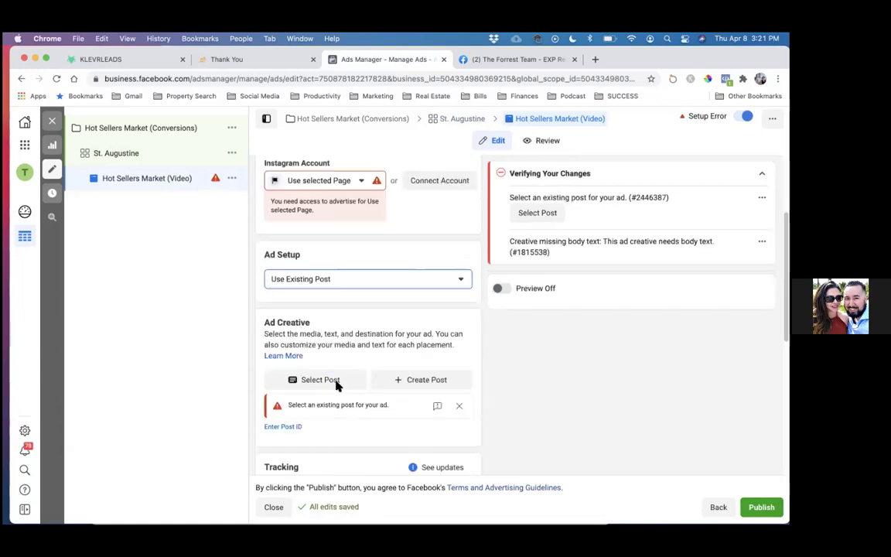
left_click(319, 380)
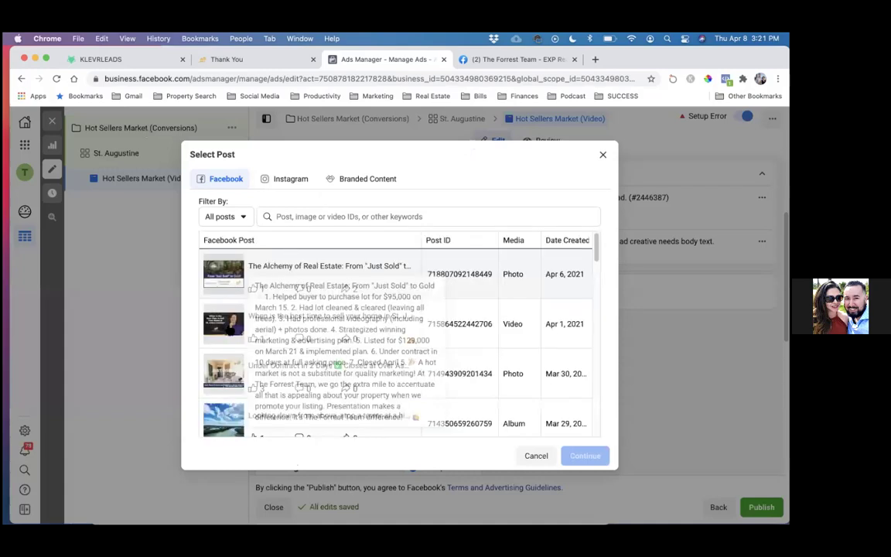
left_click(302, 308)
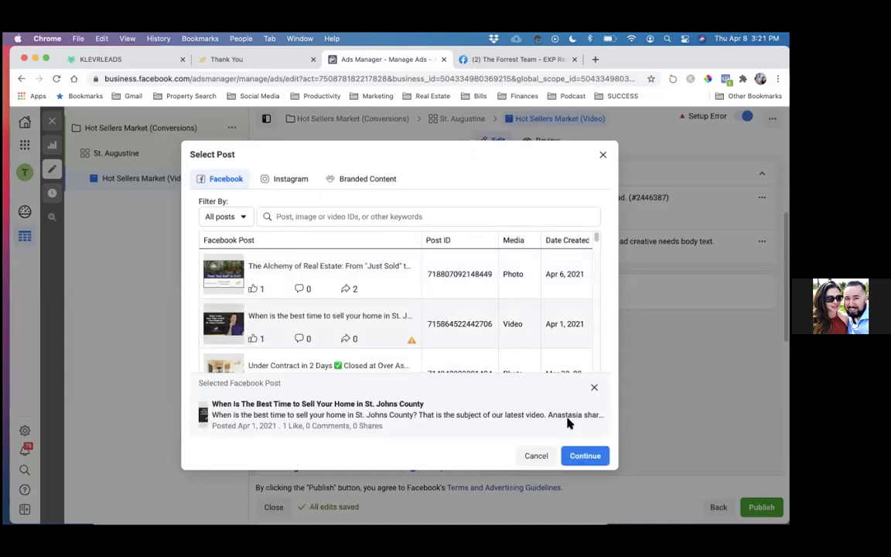
left_click(585, 457)
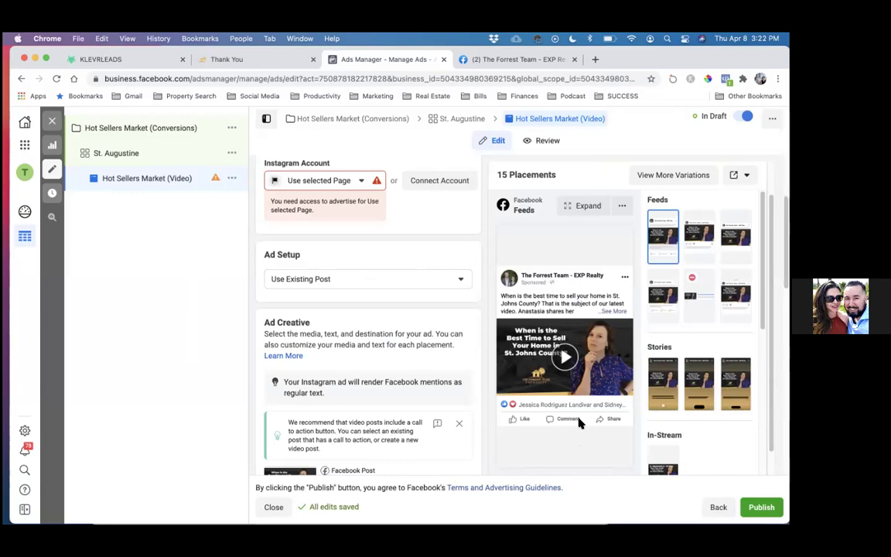
- Set the ad's Instagram account to forrestrealtors in its identity settings
scroll(487, 396, "down", 1)
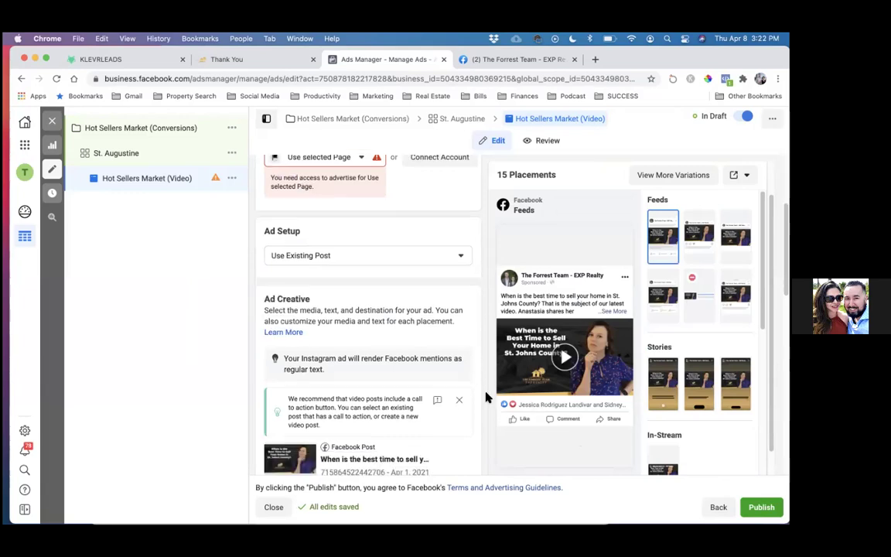
scroll(488, 396, "down", 3)
scroll(487, 396, "up", 1)
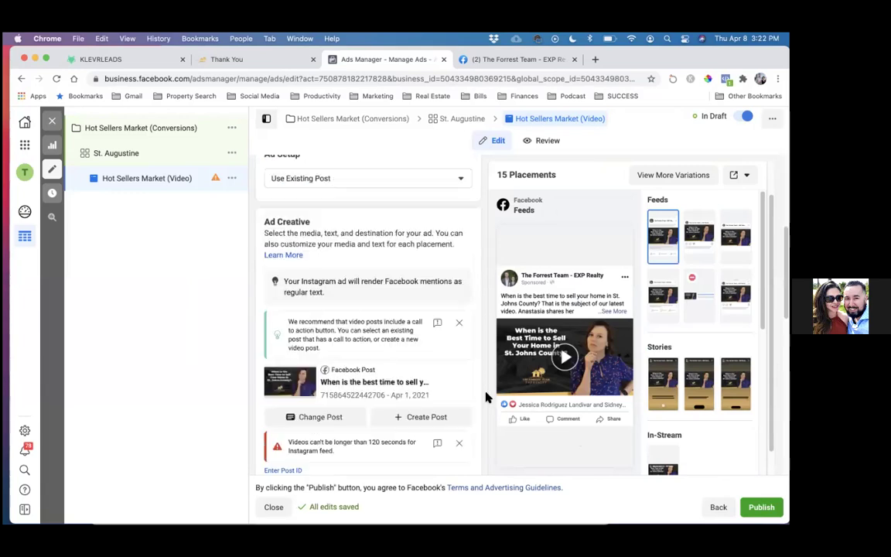
scroll(487, 397, "up", 1)
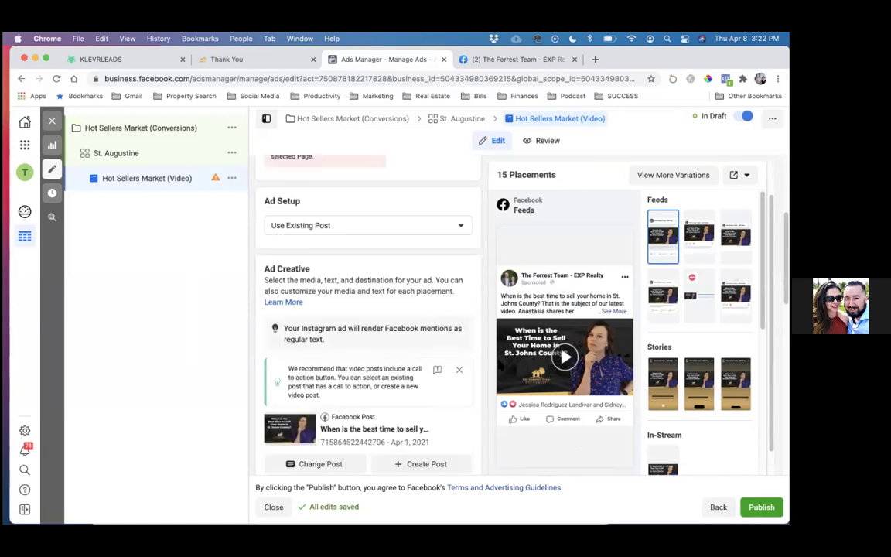
scroll(392, 296, "up", 2)
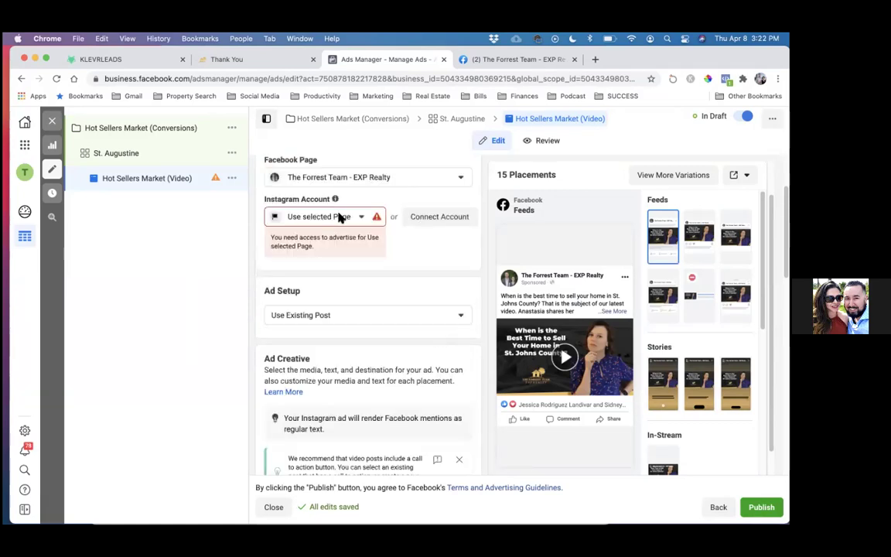
left_click(354, 216)
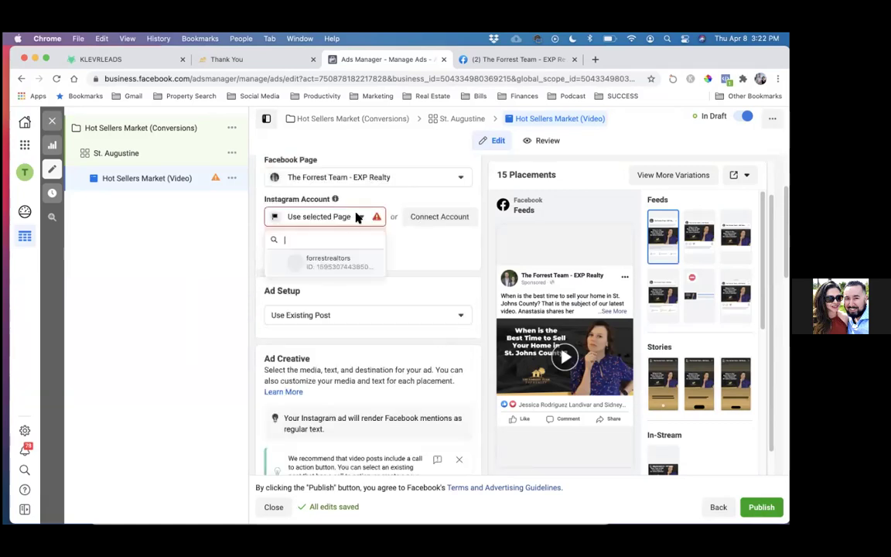
left_click(336, 271)
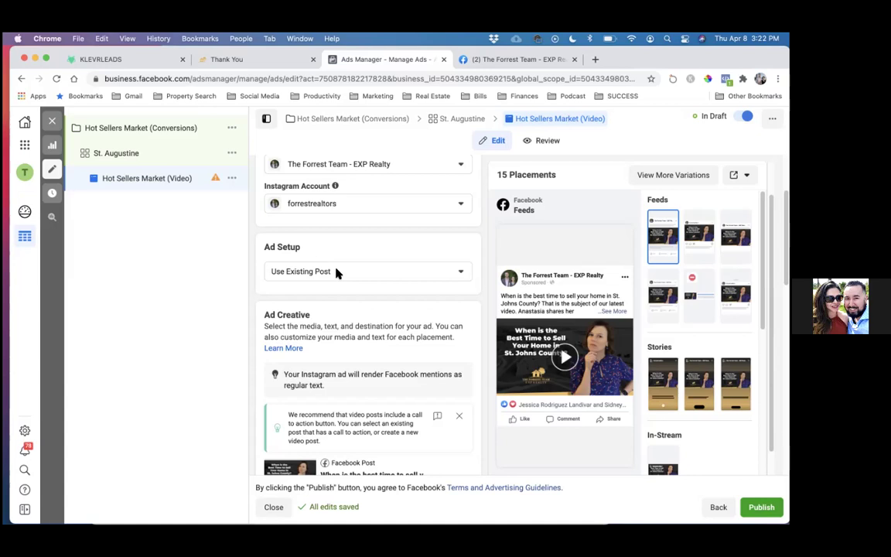
- Examine the ad's creative, video captions, call to action, placement editing and tracking settings
scroll(337, 273, "down", 1)
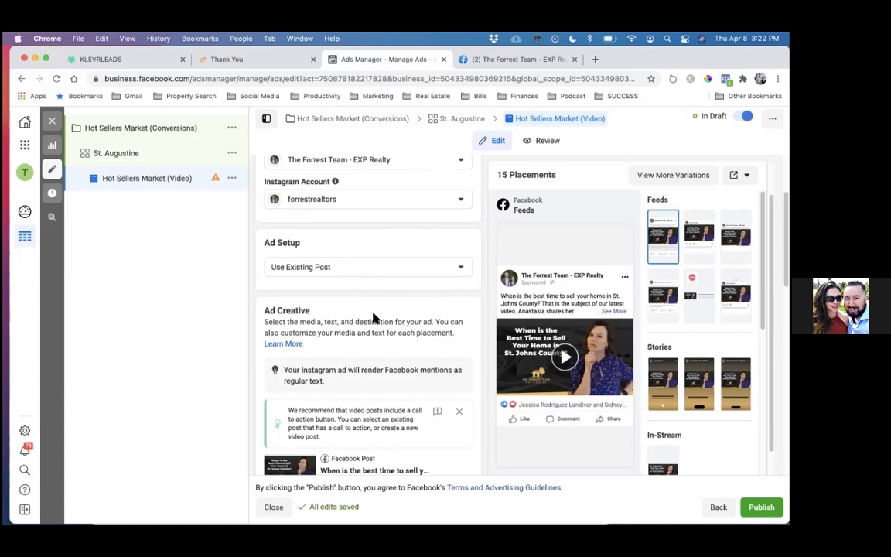
scroll(380, 319, "down", 1)
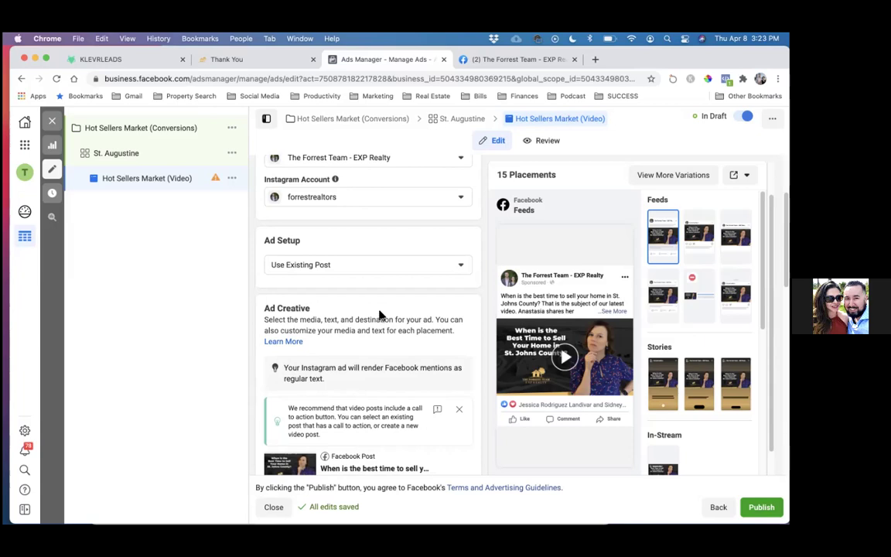
scroll(379, 313, "down", 1)
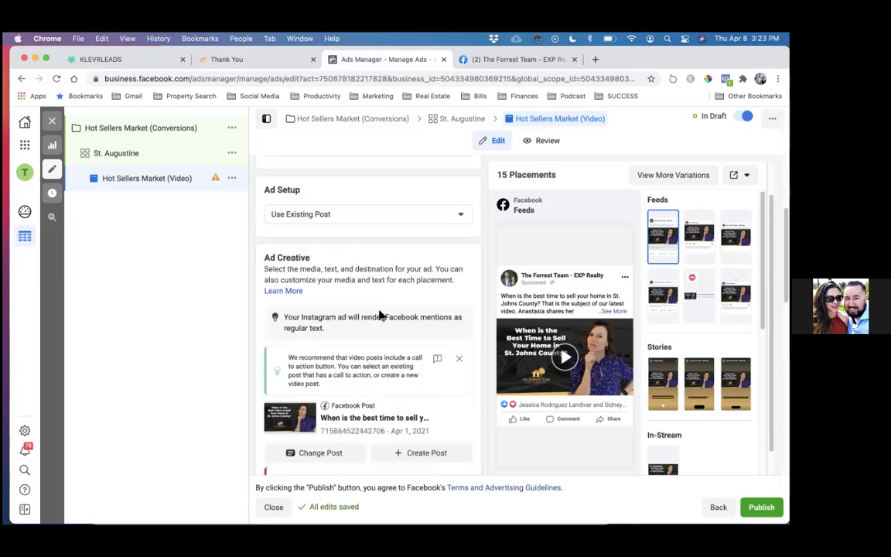
scroll(379, 314, "down", 3)
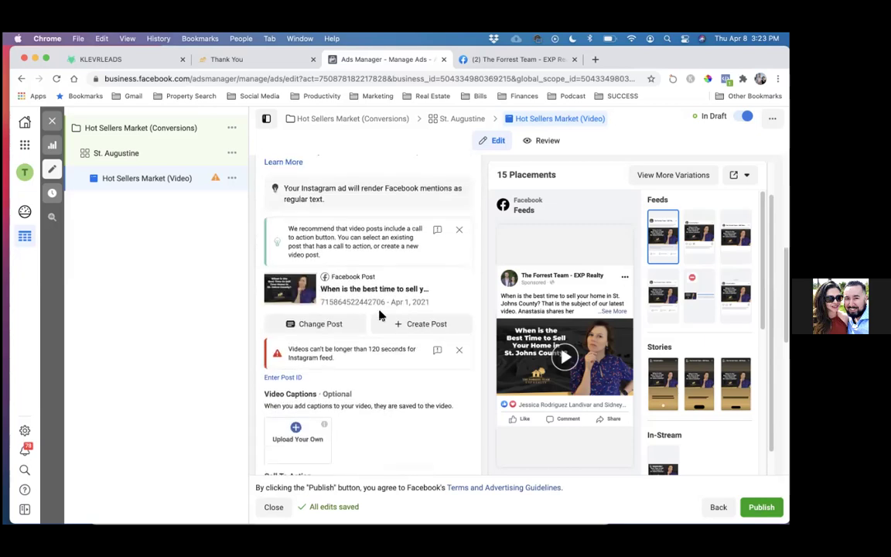
scroll(380, 316, "down", 2)
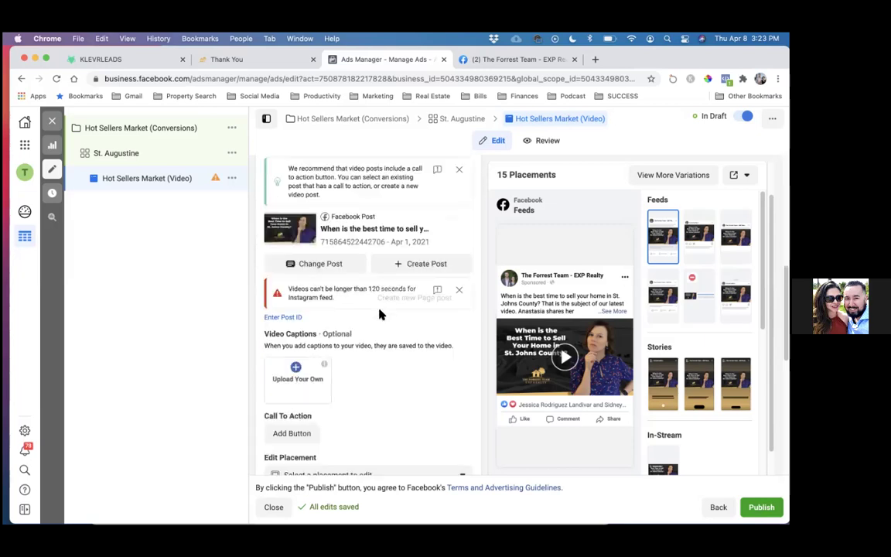
scroll(379, 314, "down", 3)
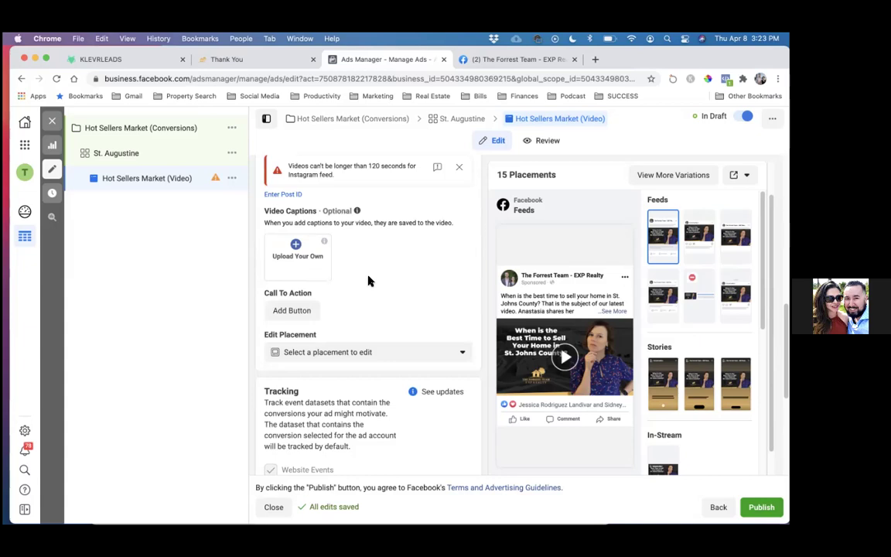
scroll(369, 281, "down", 1)
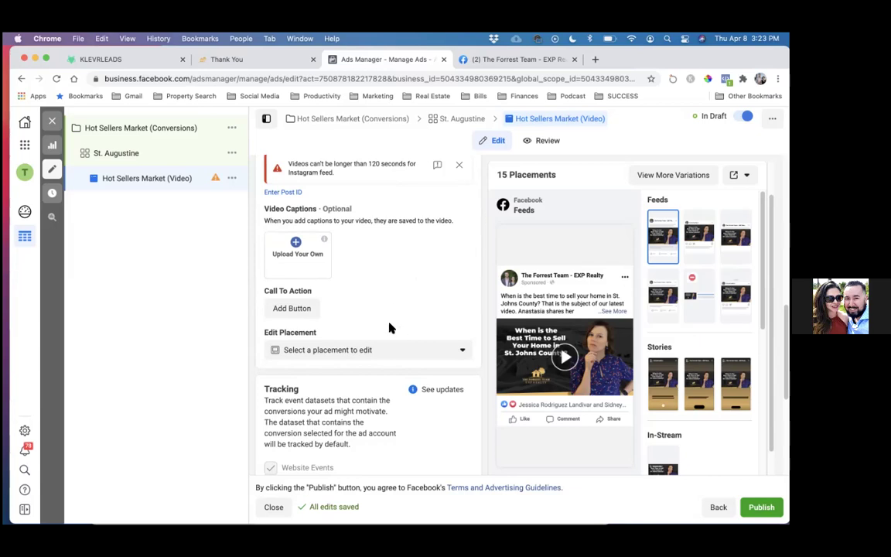
scroll(391, 329, "down", 1)
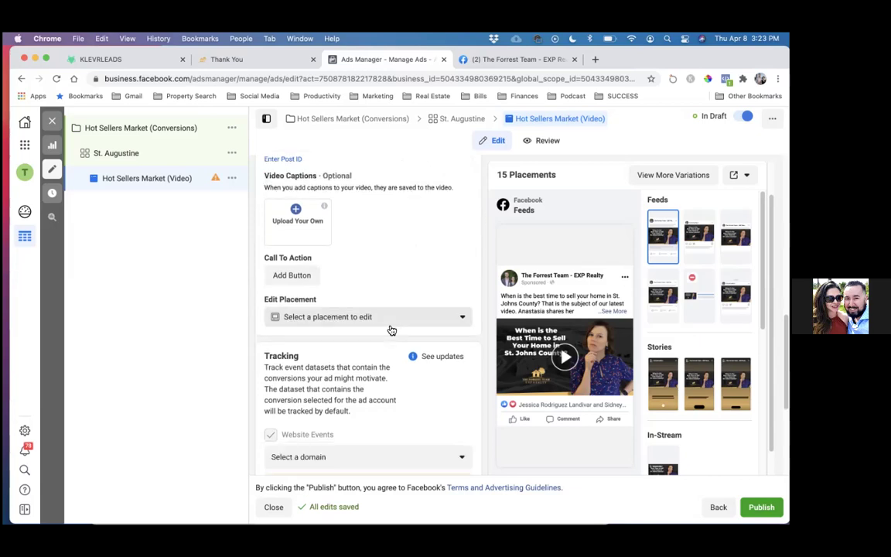
scroll(390, 328, "down", 1)
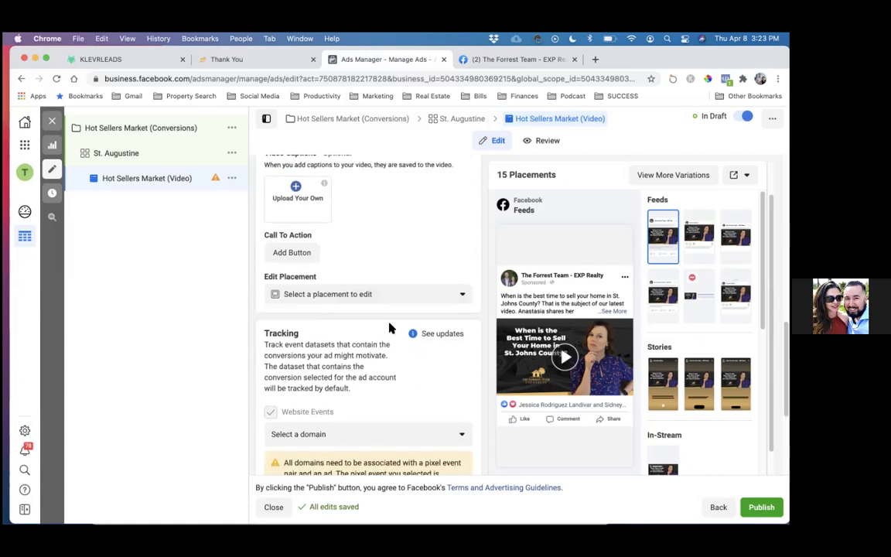
scroll(390, 328, "down", 1)
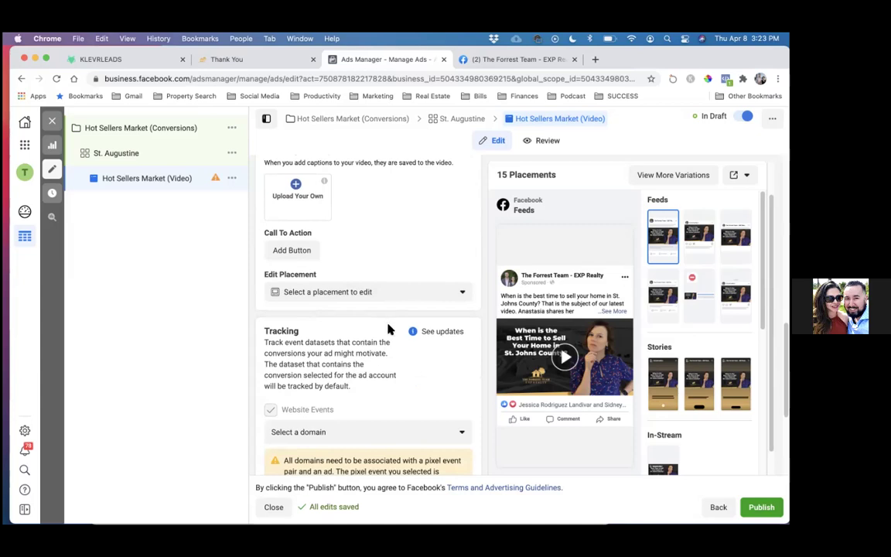
scroll(388, 330, "down", 1)
scroll(389, 330, "down", 2)
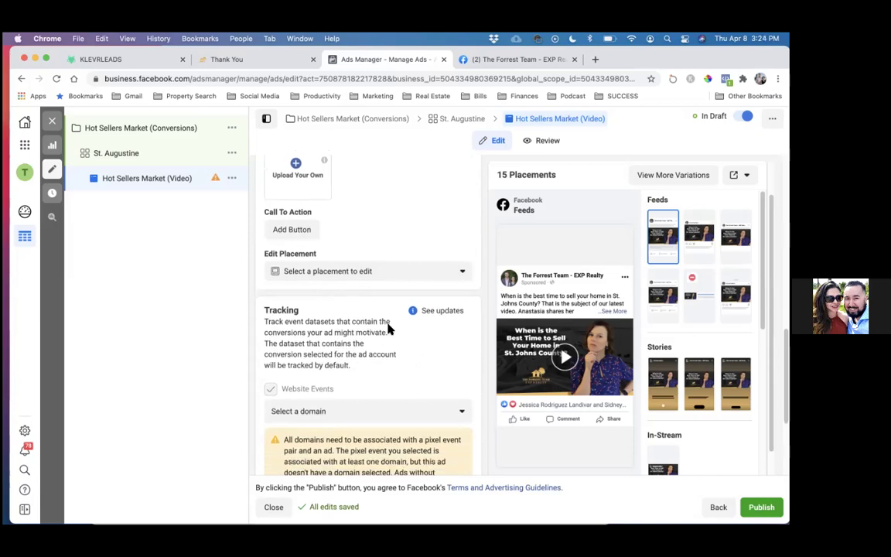
scroll(389, 330, "up", 2)
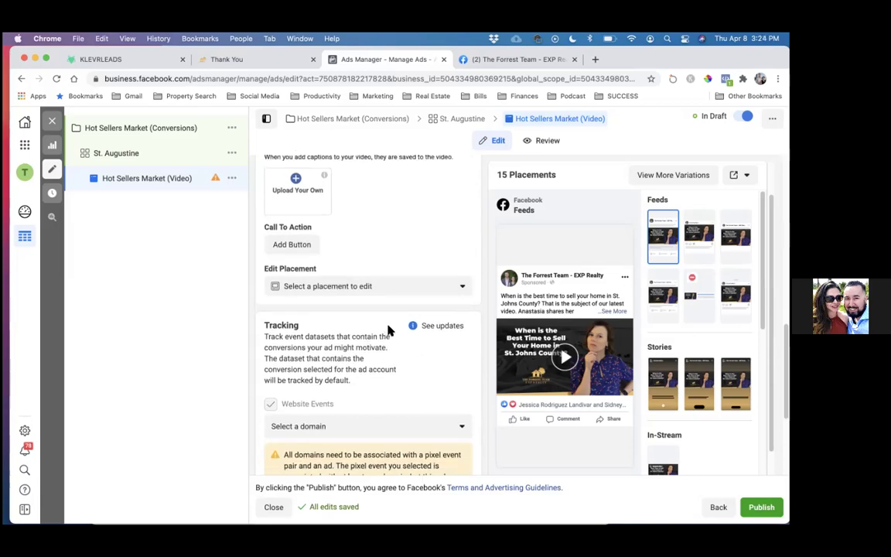
scroll(391, 332, "up", 3)
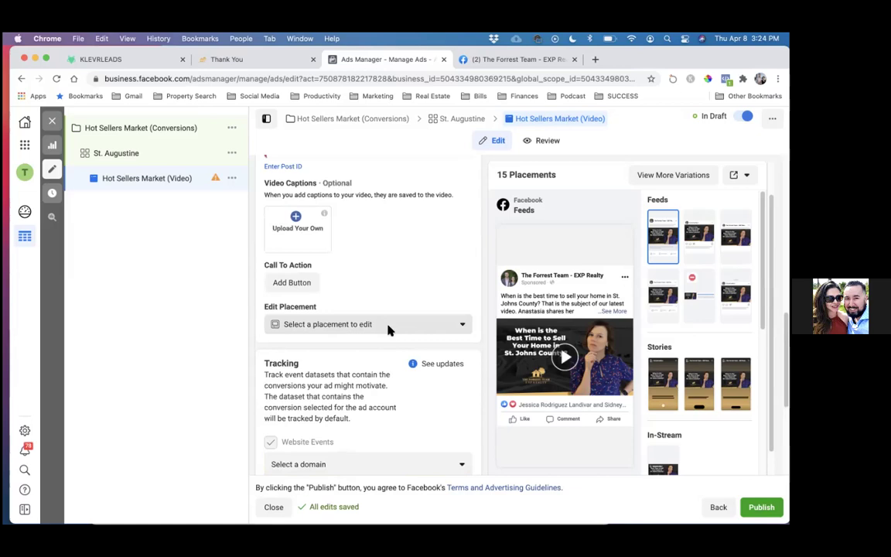
- Review the ad's Tracking section, covering the website events domain notice, app events, offline events and URL parameters
scroll(390, 331, "down", 5)
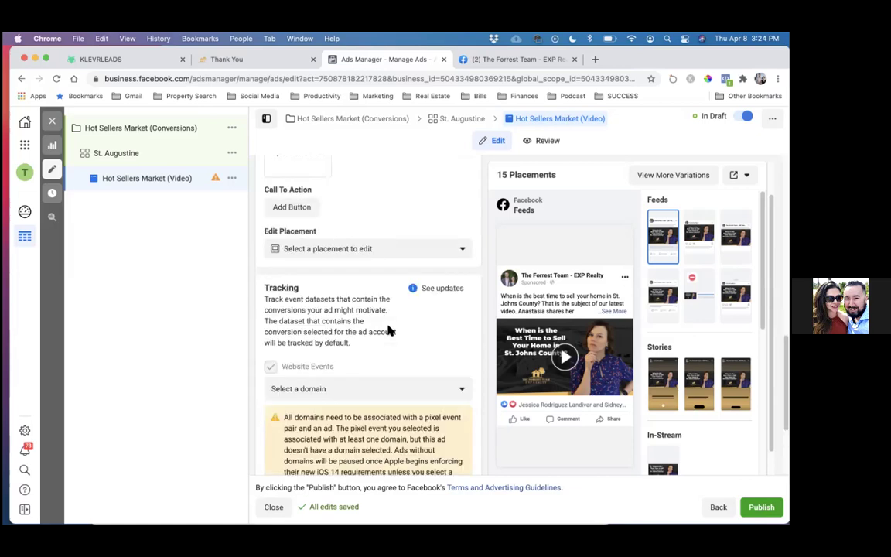
scroll(388, 328, "down", 1)
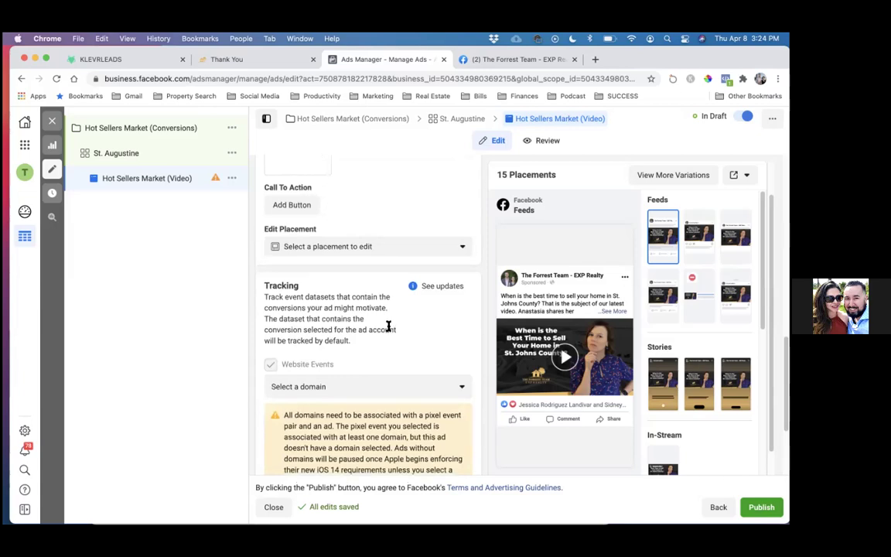
scroll(389, 327, "down", 1)
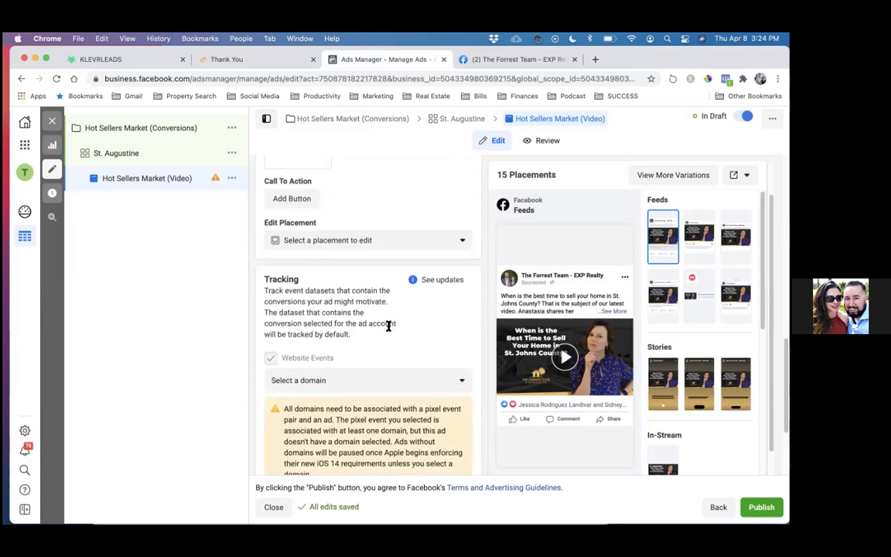
scroll(388, 327, "down", 2)
scroll(388, 331, "down", 1)
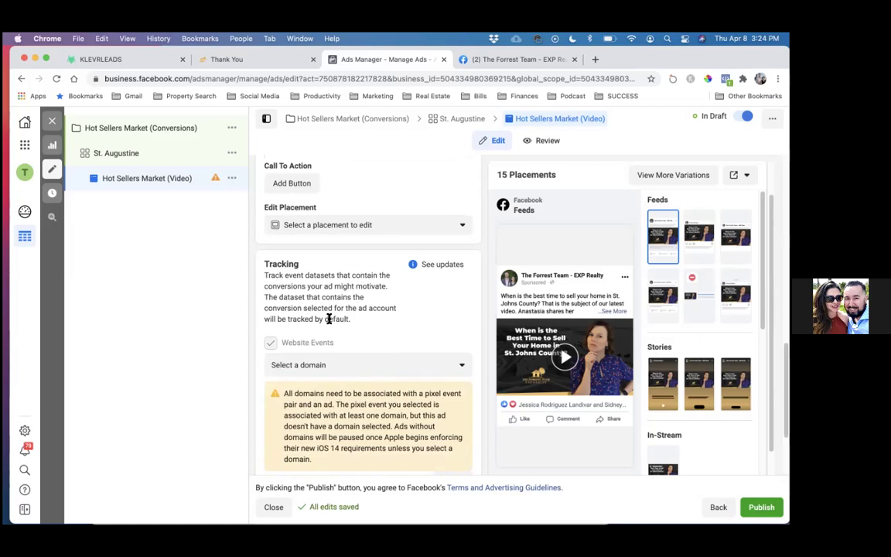
scroll(328, 318, "down", 5)
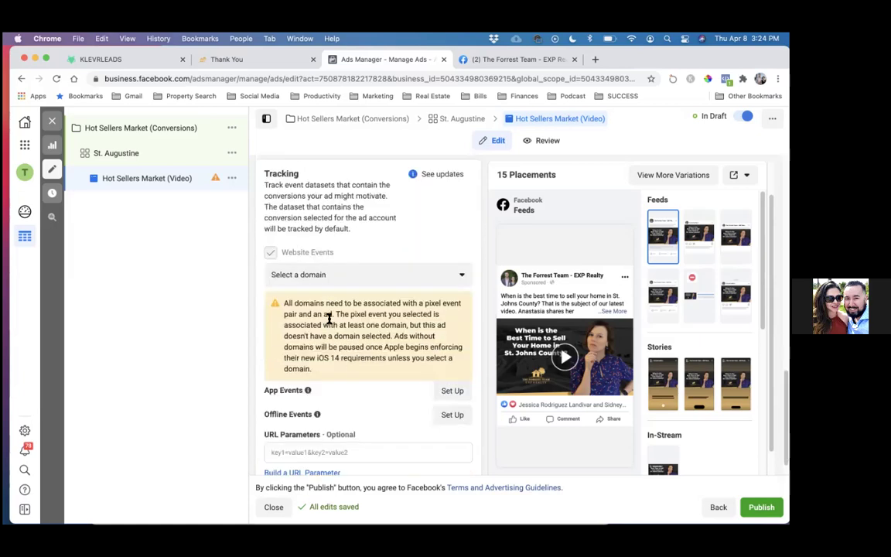
scroll(328, 318, "up", 5)
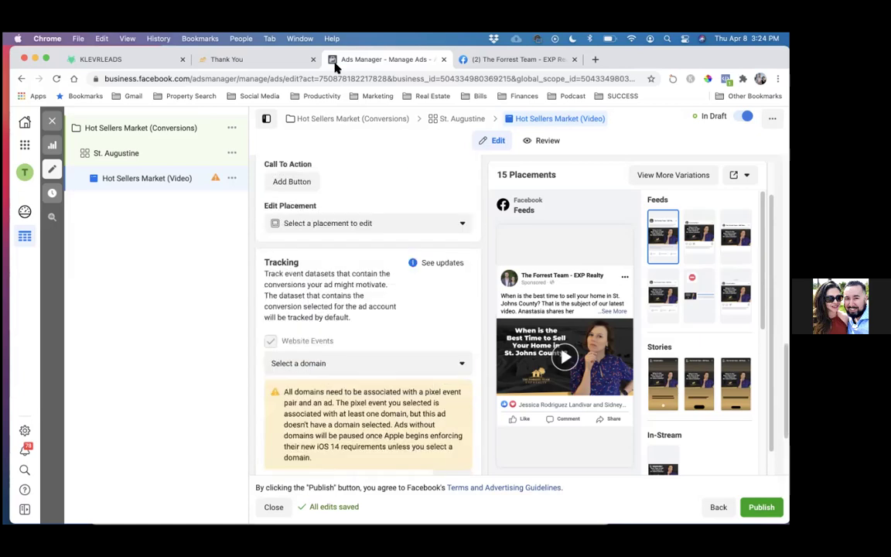
- Start adding a call to action to the post, and copy the seller's guide page URL without its fbclid parameter
left_click(292, 182)
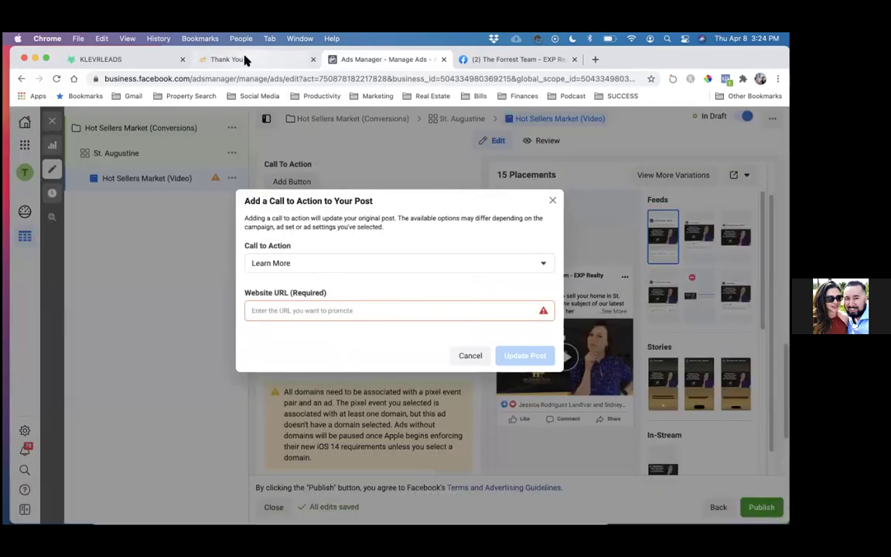
key("ctrl+shift+Tab")
left_click(22, 78)
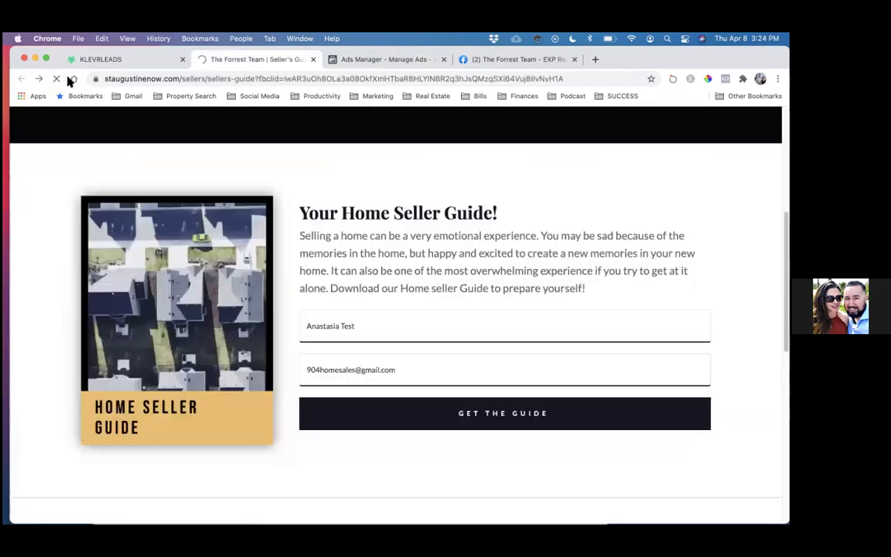
left_click(148, 78)
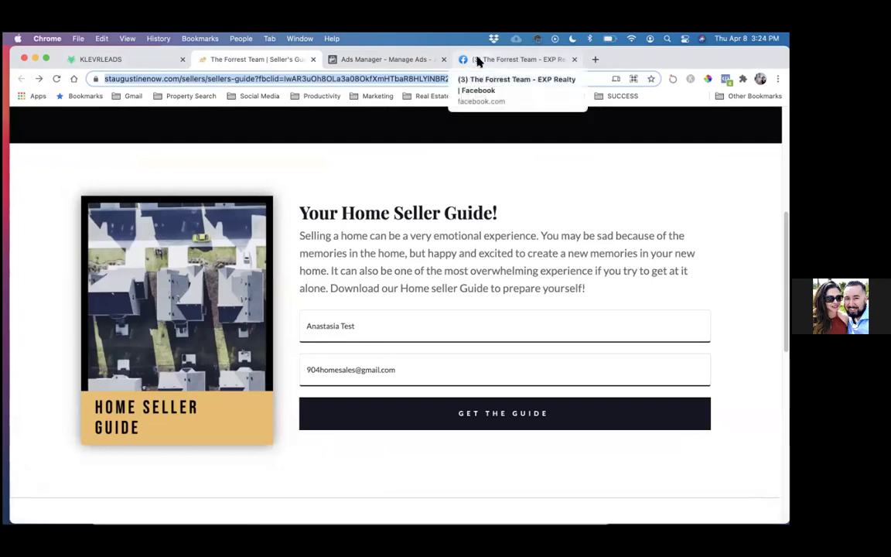
left_click_drag(635, 58, 669, 129)
left_click(235, 151)
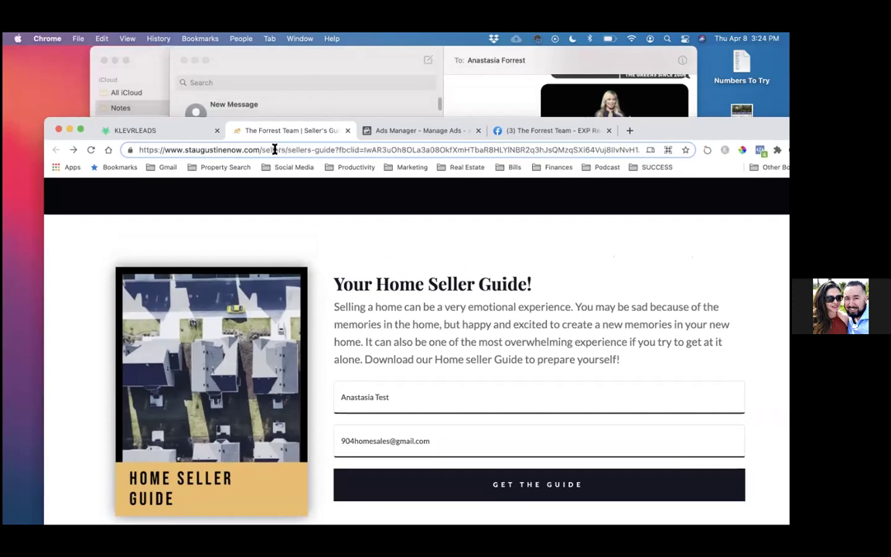
left_click_drag(335, 150, 132, 147)
key("super+c")
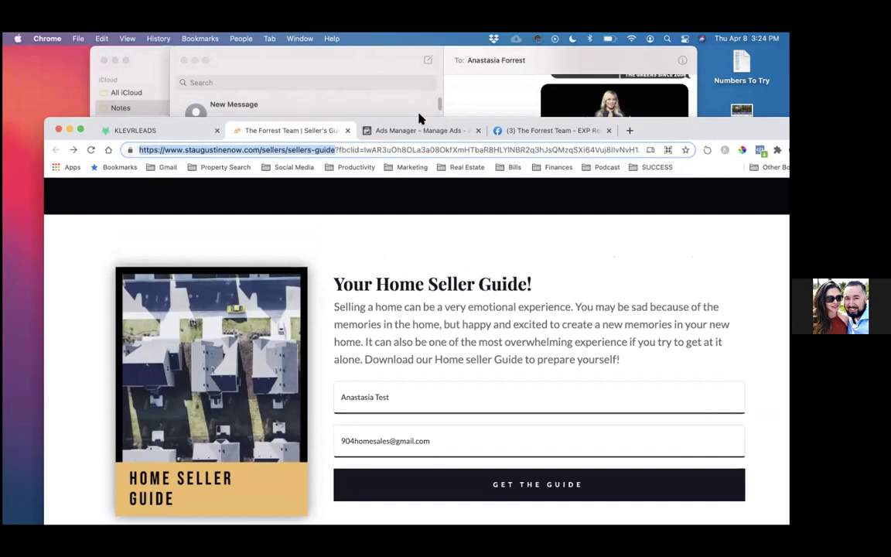
left_click(417, 130)
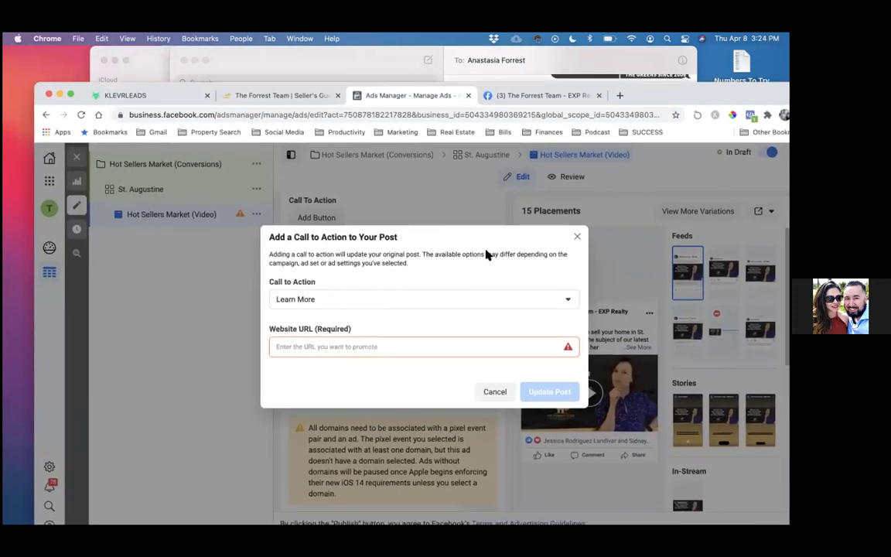
left_click(321, 344)
key("super+v")
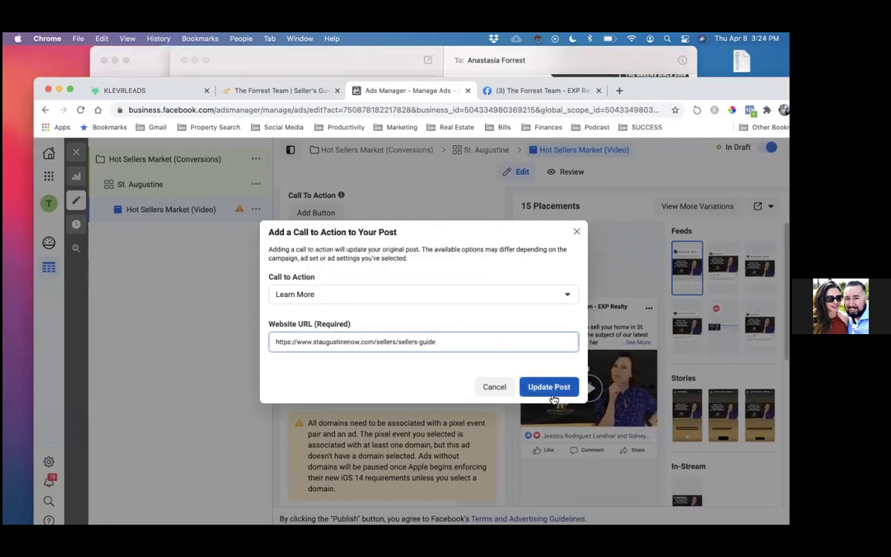
left_click(551, 391)
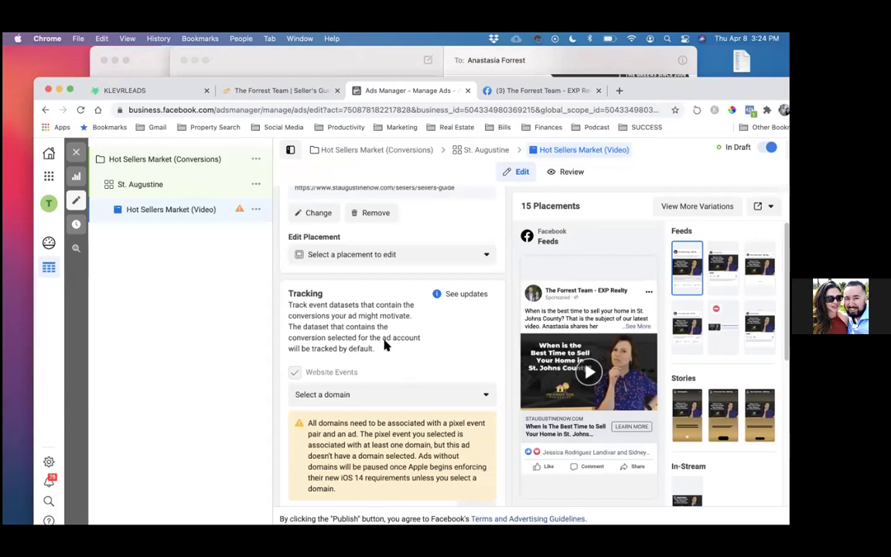
- Select staugustinenow.com as the website events tracking domain and publish the campaign, ad set and ad
left_click(404, 394)
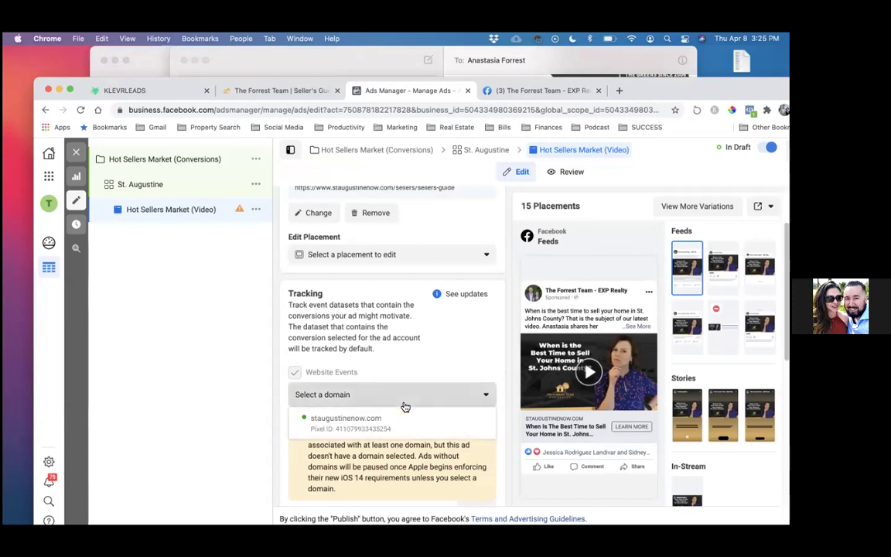
left_click(391, 425)
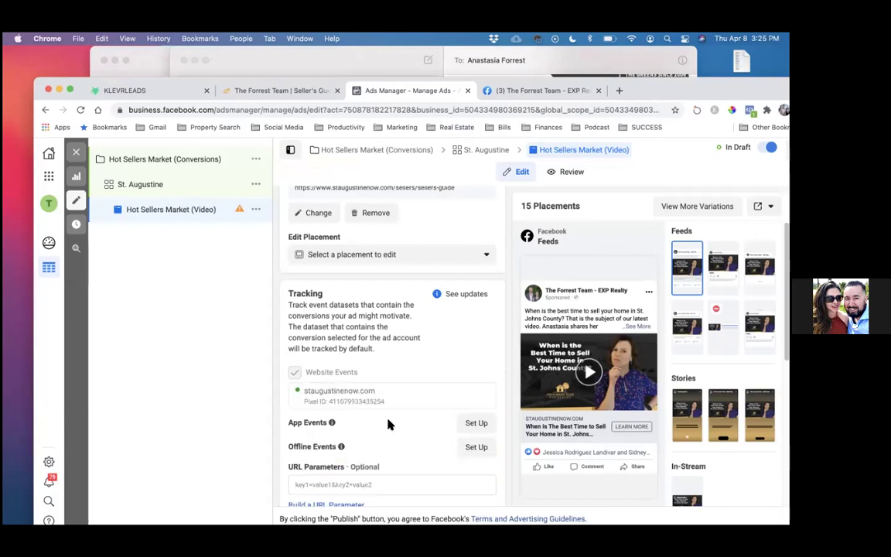
scroll(449, 334, "down", 1)
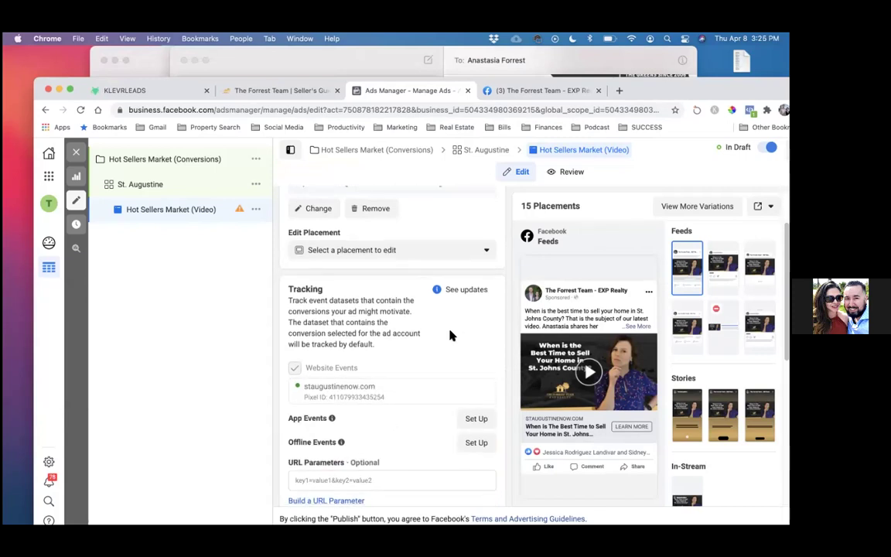
scroll(452, 334, "down", 1)
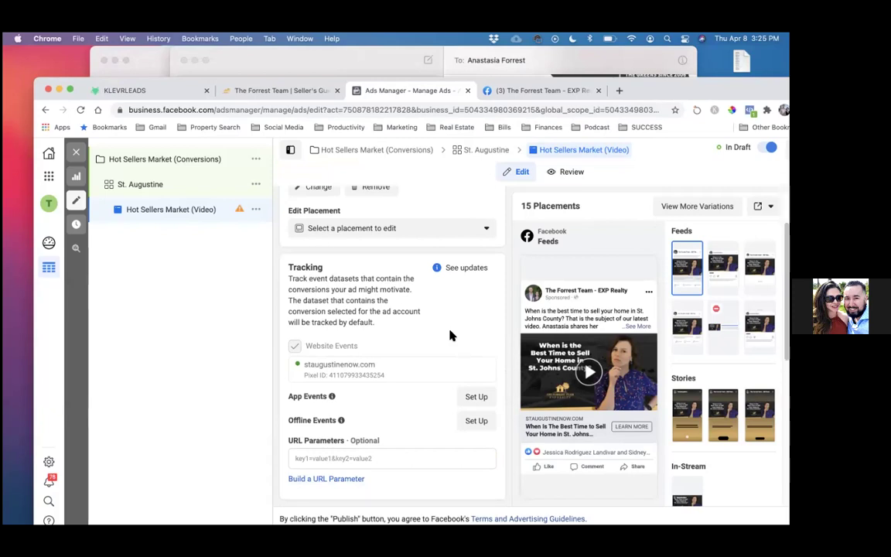
double_click(658, 90)
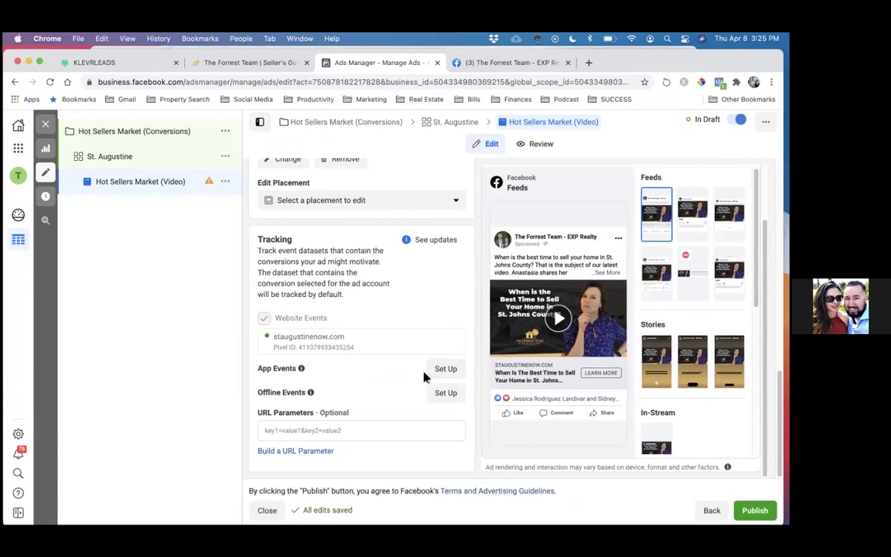
scroll(658, 348, "down", 5)
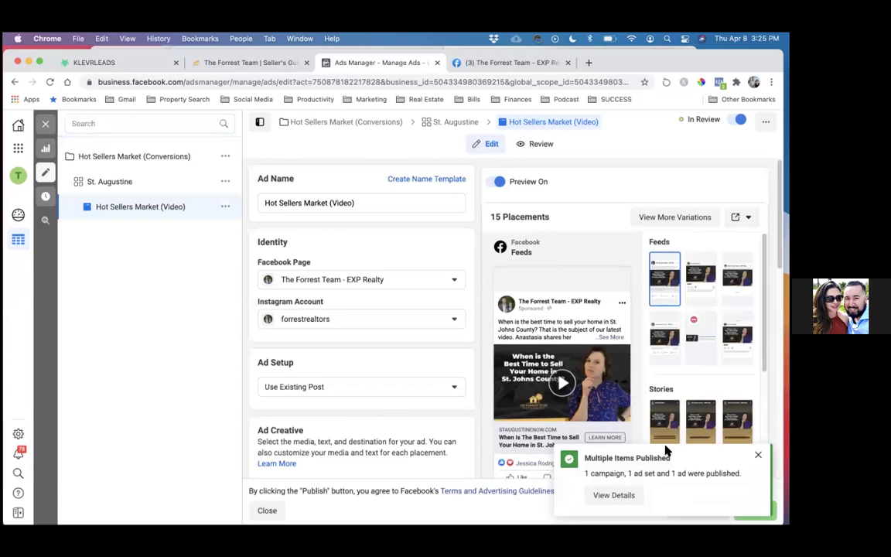
- View the ad's variations across all available placements and return to the ad editor
mouse_move(577, 256)
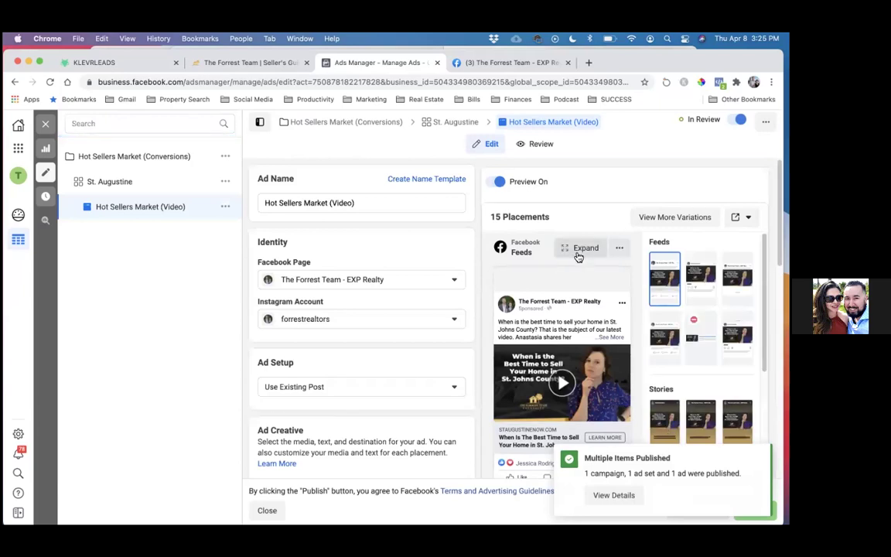
left_click(665, 216)
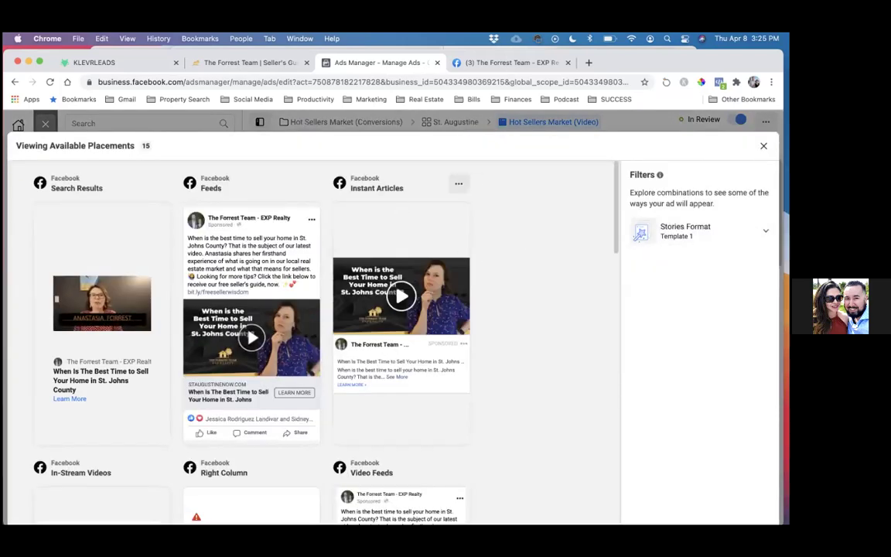
left_click(763, 145)
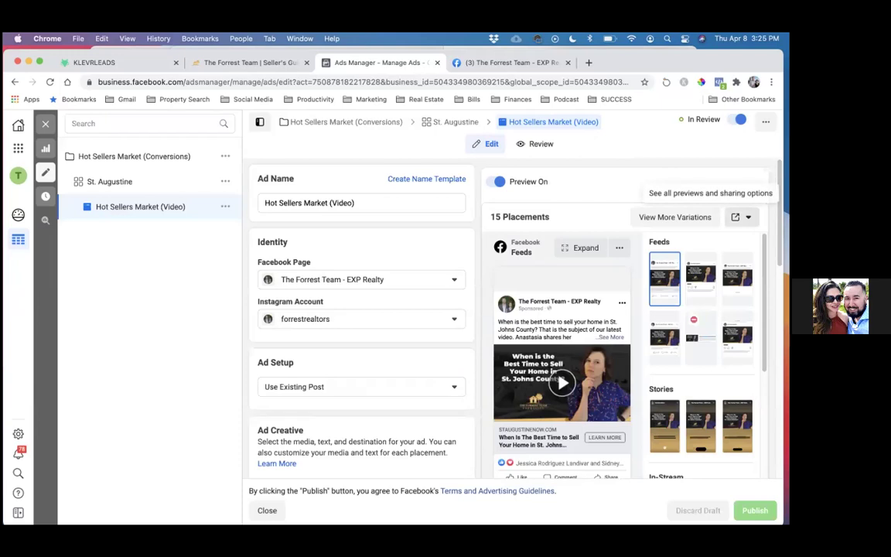
- Preview the ad in the Facebook Desktop News Feed and examine the sponsored demo post there
left_click(741, 217)
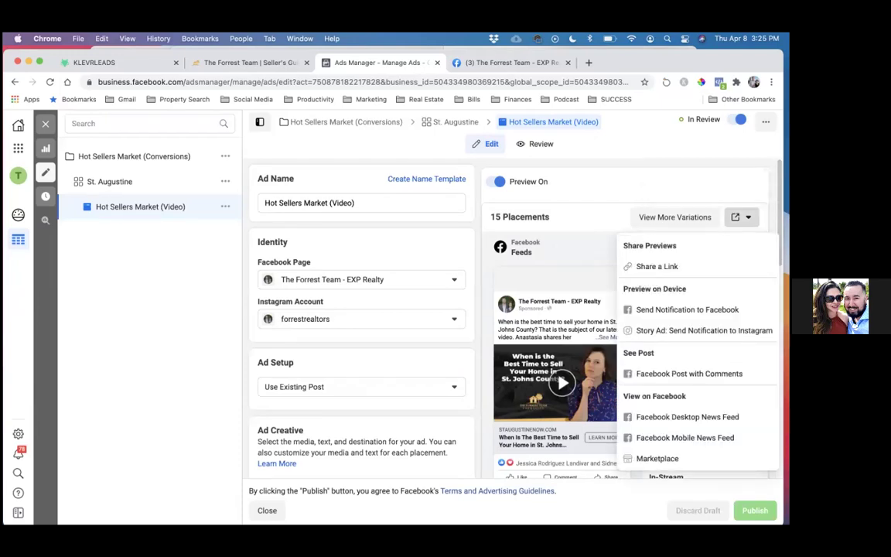
left_click(673, 418)
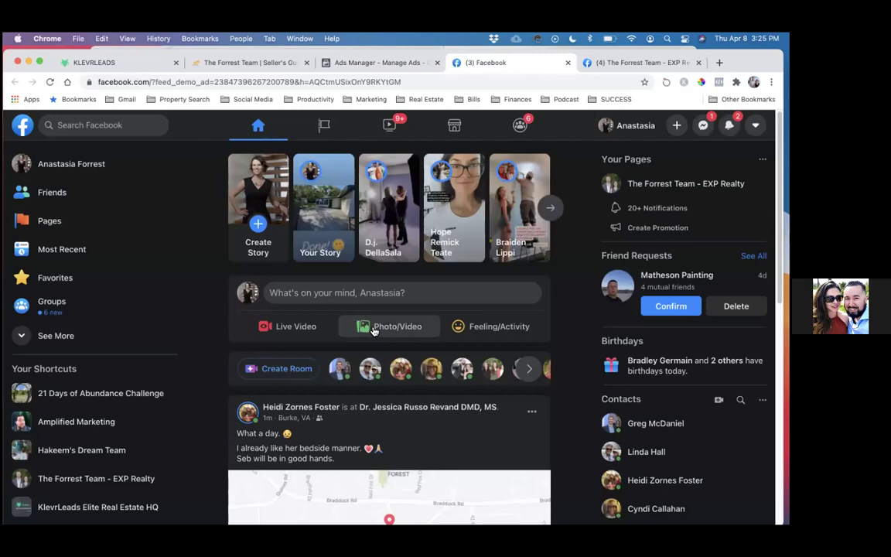
scroll(374, 331, "down", 5)
scroll(373, 331, "down", 4)
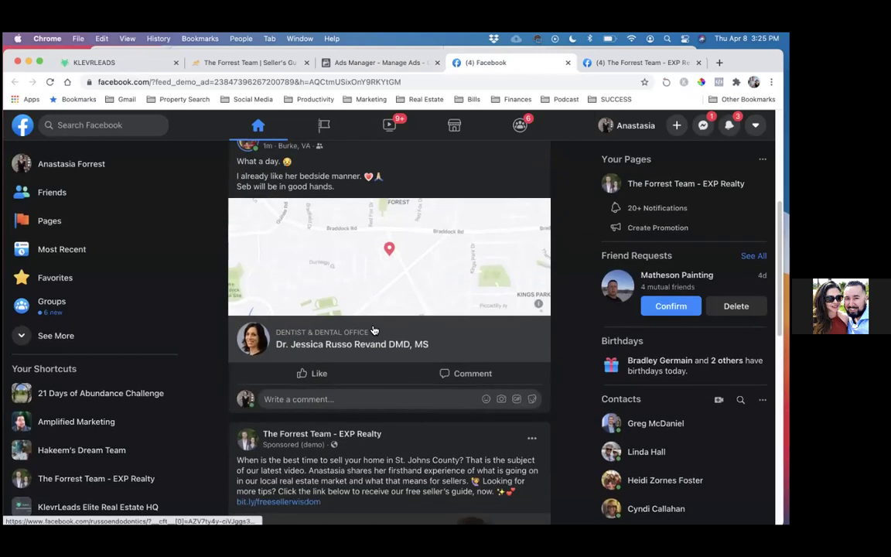
scroll(373, 329, "down", 3)
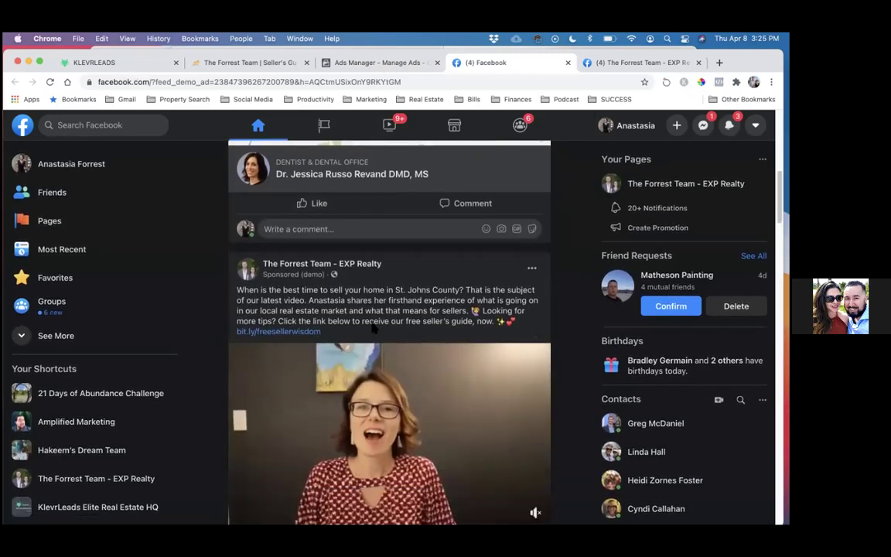
scroll(374, 330, "down", 1)
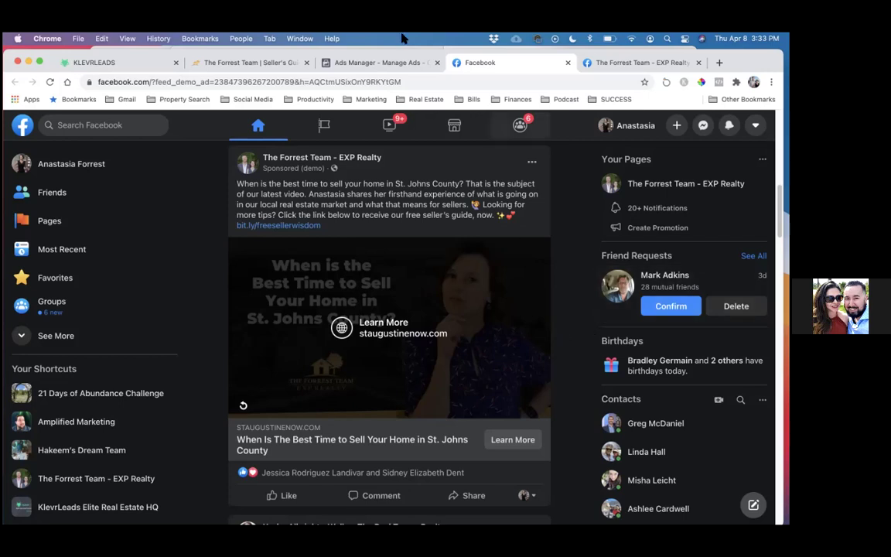
- Open Audiences in Ads Manager and inspect the rules of the Seller Guide Landing Page Visitors (Only) and Seller Guide Leads audiences
left_click(377, 64)
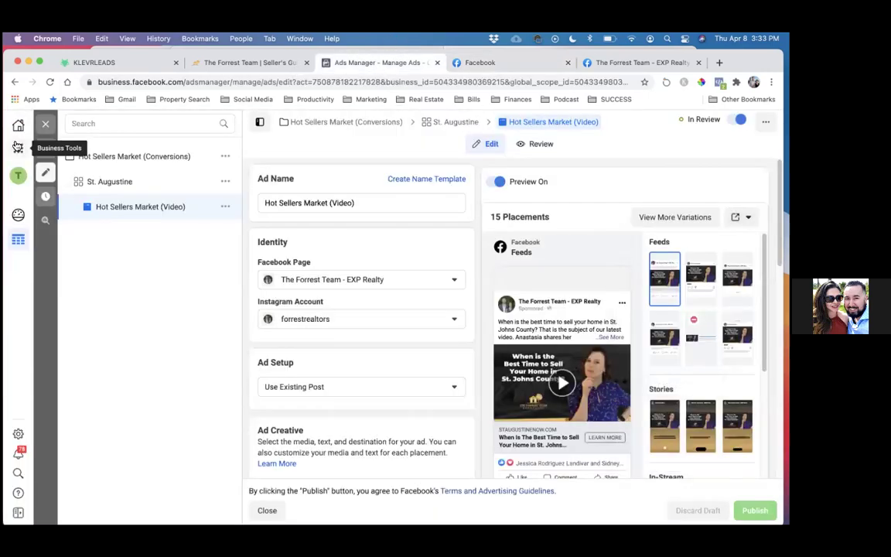
left_click(40, 130)
left_click(76, 239)
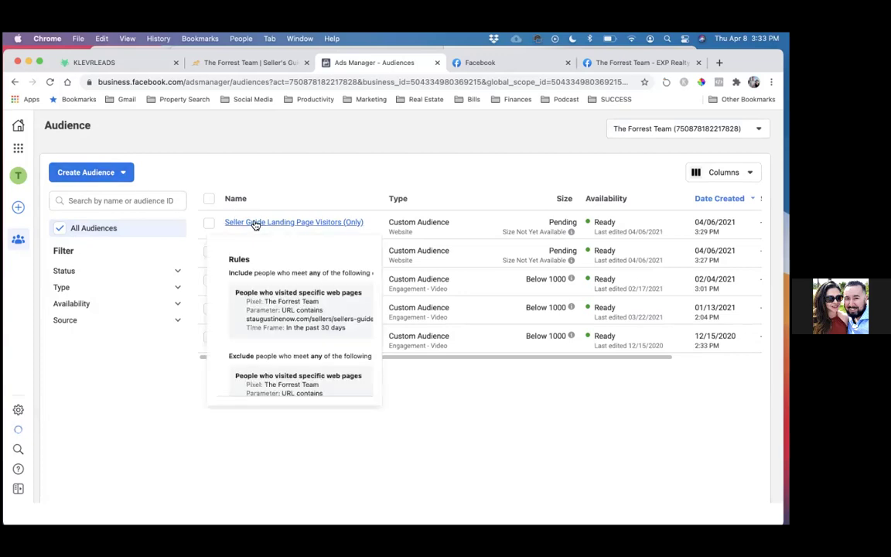
mouse_move(254, 254)
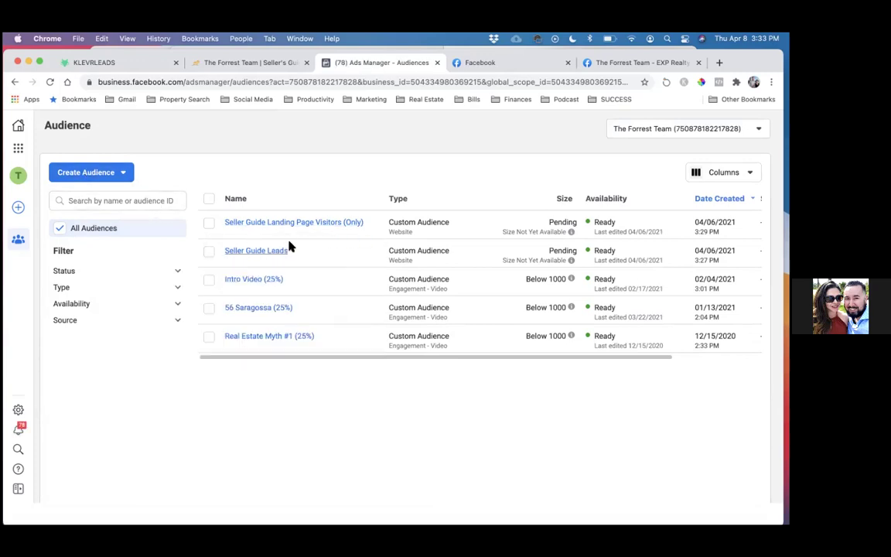
mouse_move(283, 257)
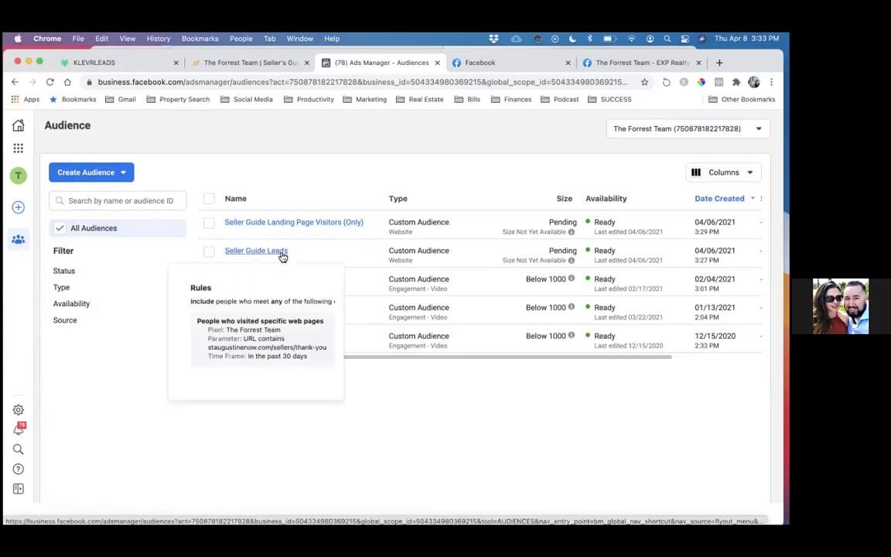
- Start a new custom audience that uses Video as its Facebook source
left_click(84, 174)
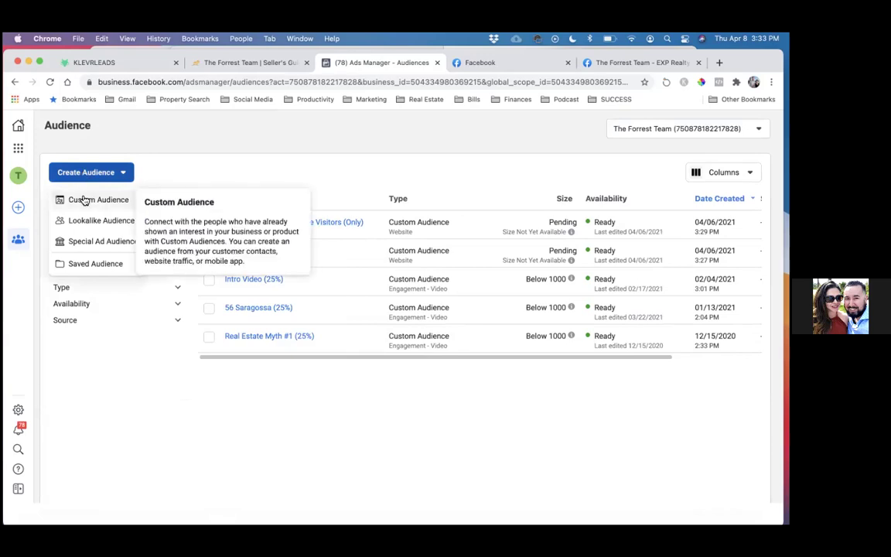
left_click(83, 199)
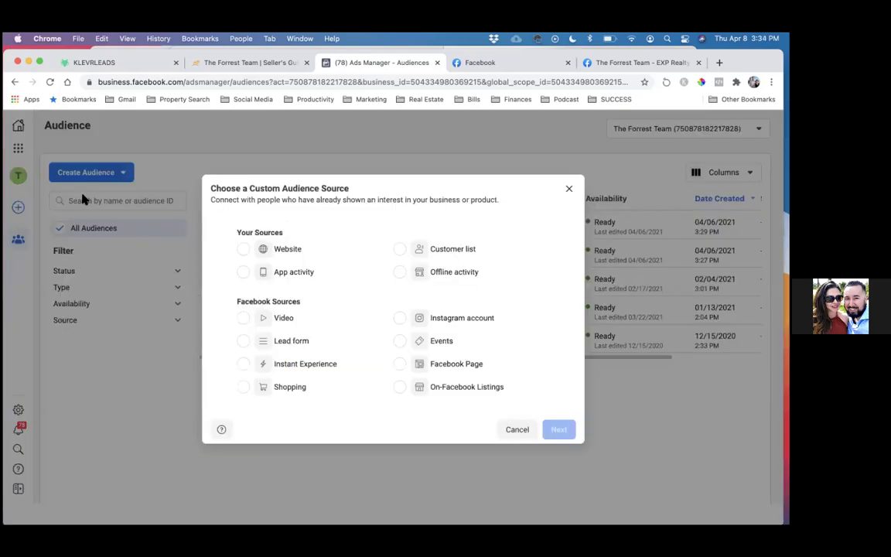
left_click(244, 319)
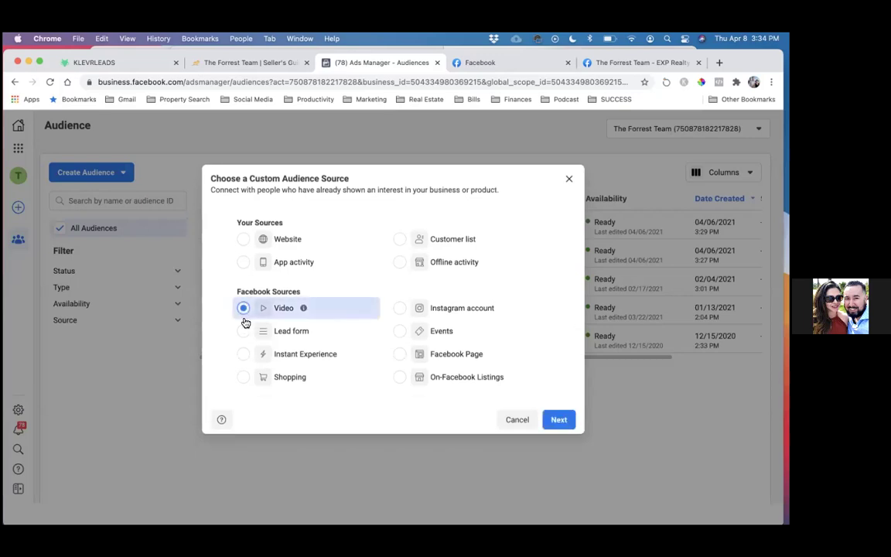
left_click(557, 427)
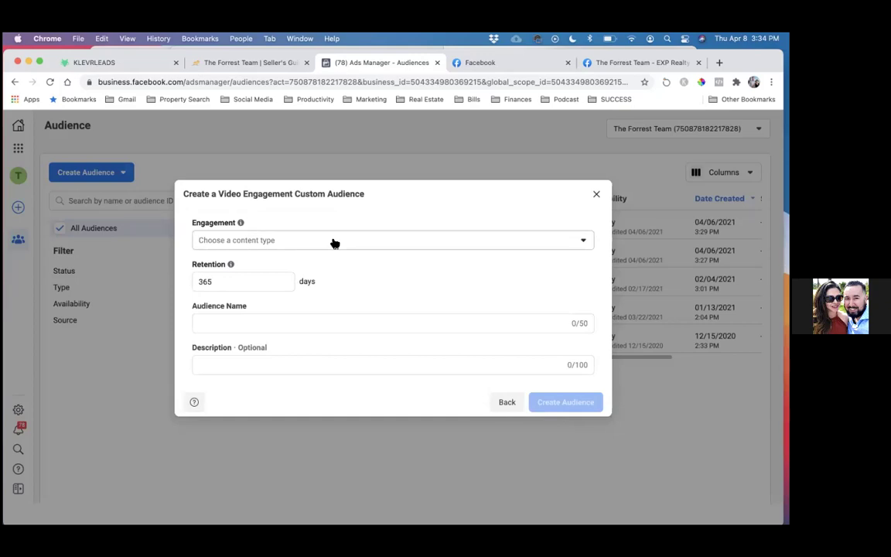
- Include people who watched 25% of the April 1, 2021 page video "When Is The Best Time to Sell Yo...", with 30 days' retention
left_click(334, 243)
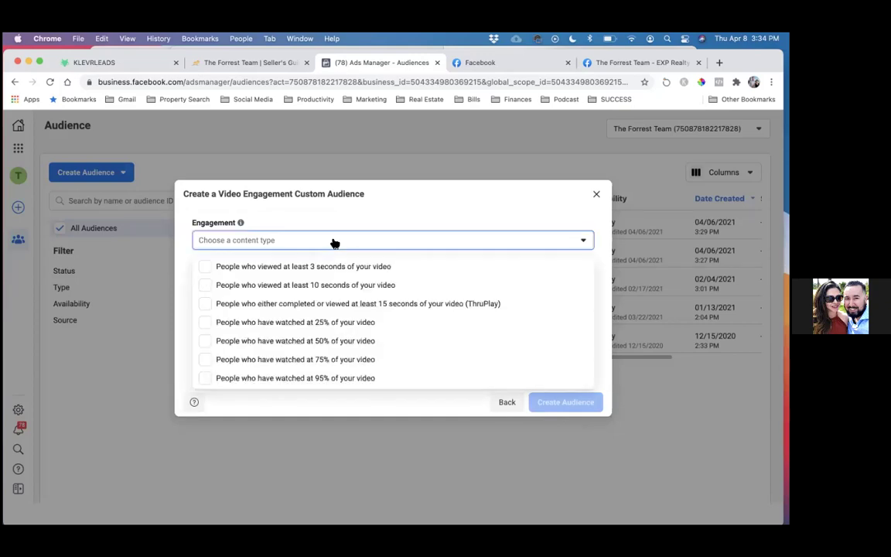
left_click(258, 323)
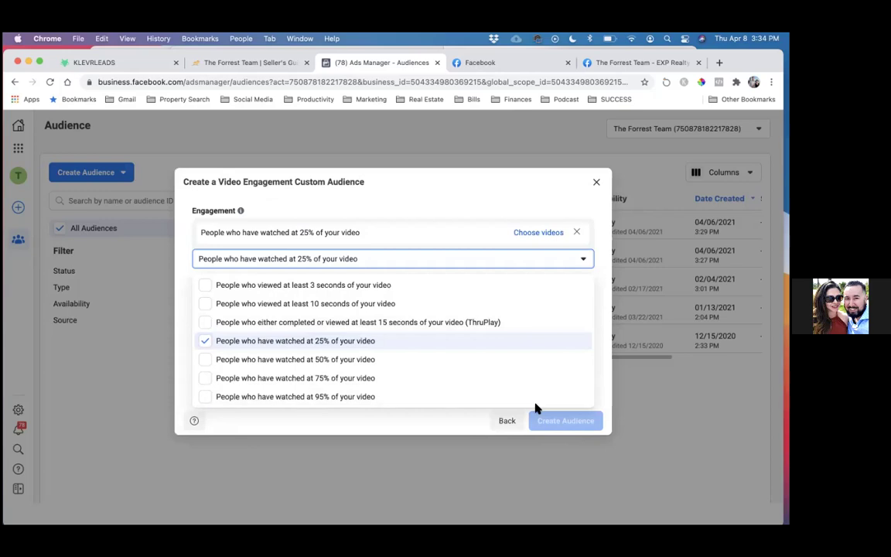
left_click(526, 232)
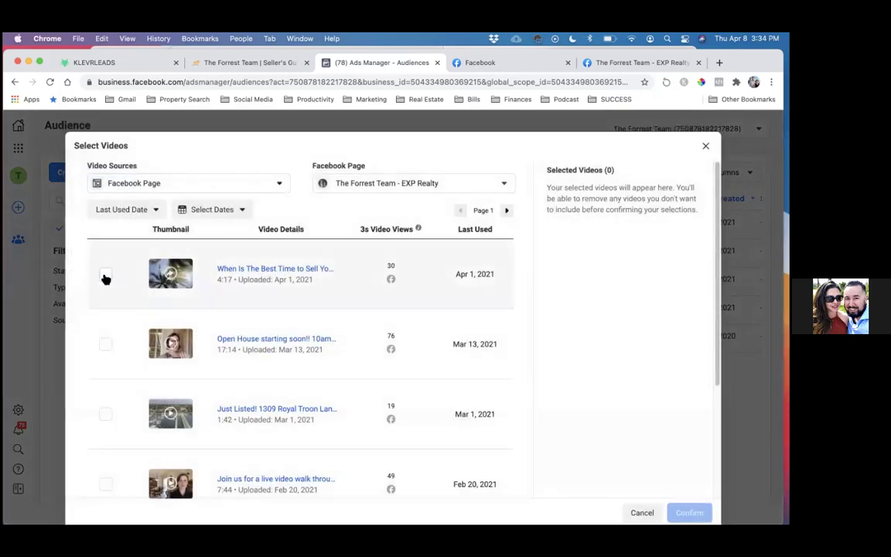
left_click(105, 275)
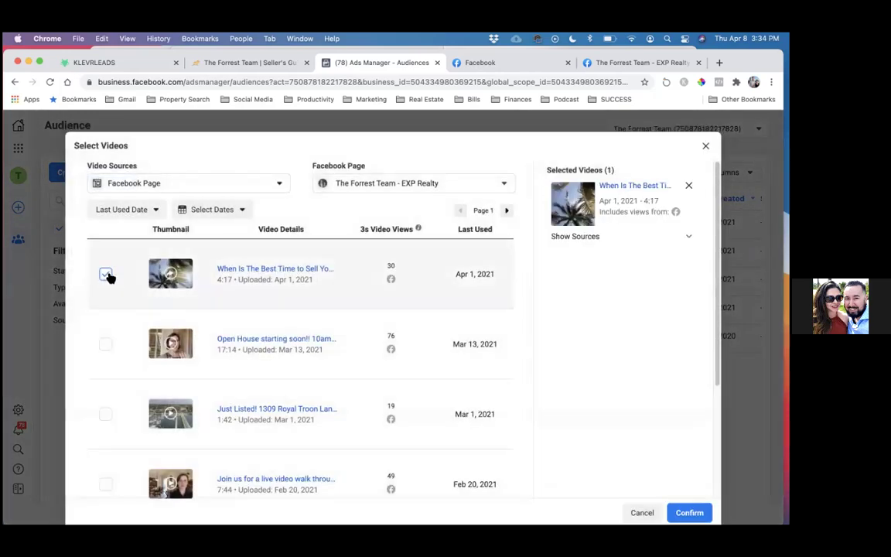
left_click(682, 512)
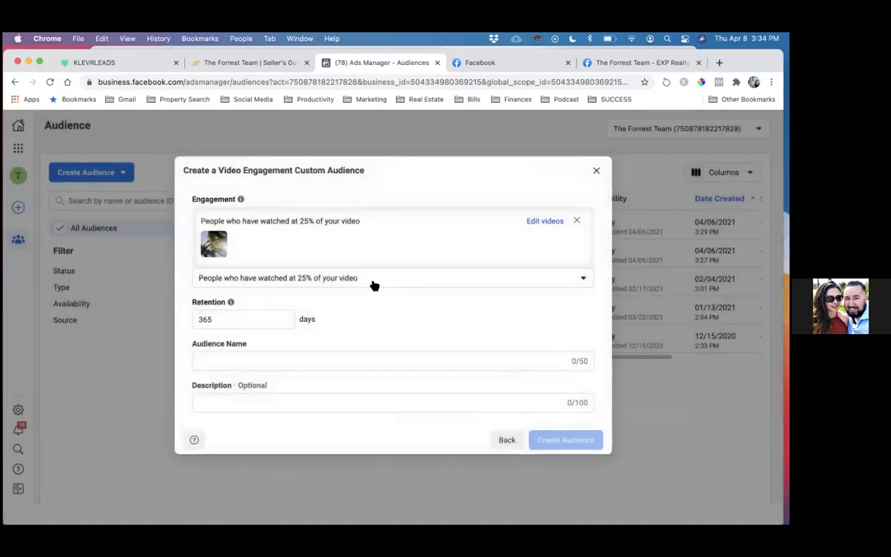
double_click(253, 321)
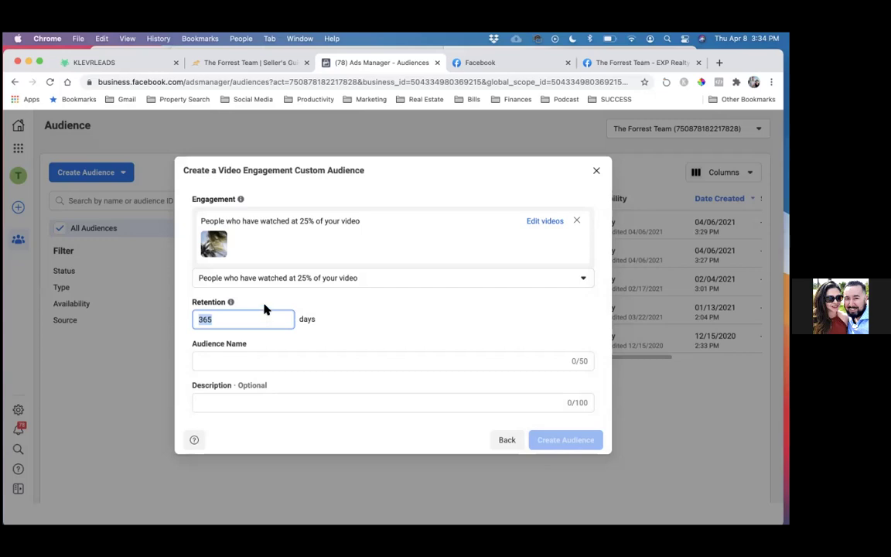
type("30")
- Name the audience "Hot Seller's Market Video (25%)", create it and return to the audience list
left_click(255, 364)
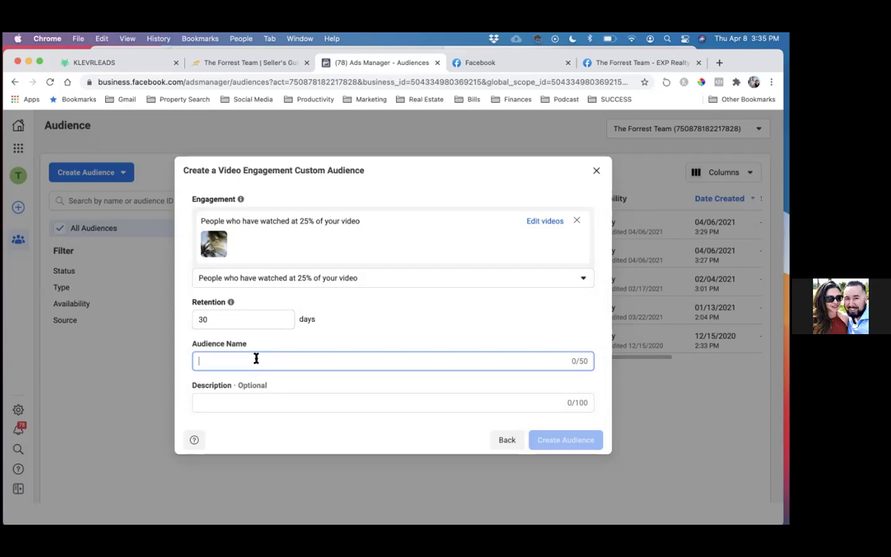
type("Vide")
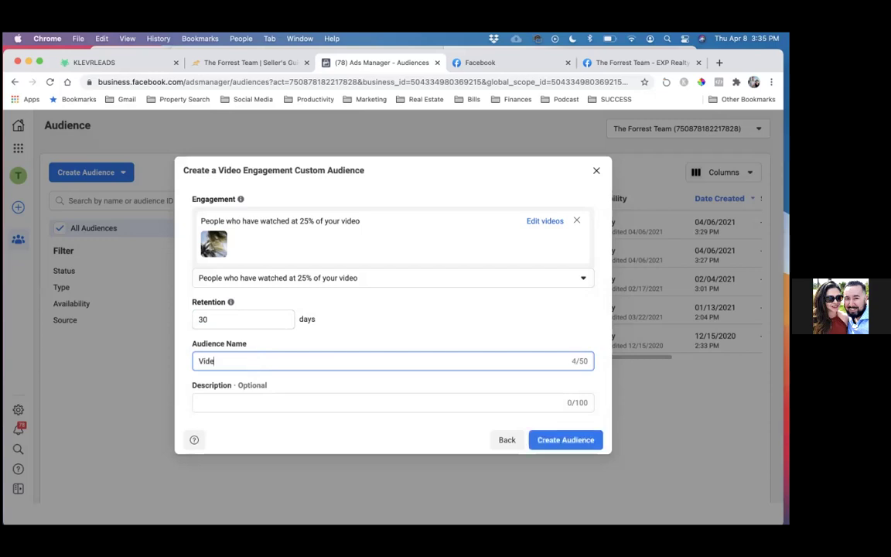
type("o Views")
left_click(197, 362)
type("Hot Seller's mark")
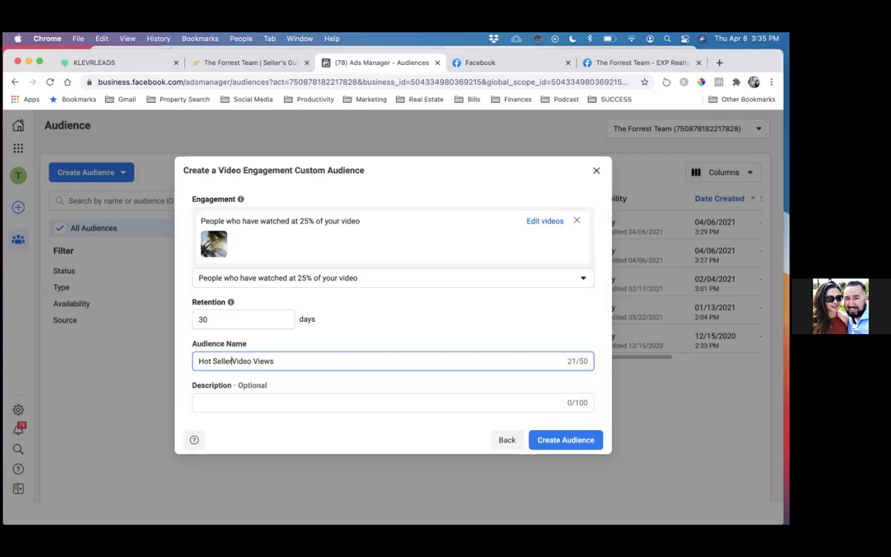
key("BackSpace")
key("BackSpace")
key("BackSpace")
key("BackSpace")
type("Market")
left_click(263, 361)
type("(")
left_click_drag(308, 360, 287, 360)
key("BackSpace")
type(")")
key("BackSpace")
key("BackSpace")
key("BackSpace")
key("BackSpace")
key("BackSpace")
key("BackSpace")
key("BackSpace")
key("BackSpace")
type("Video (25%)")
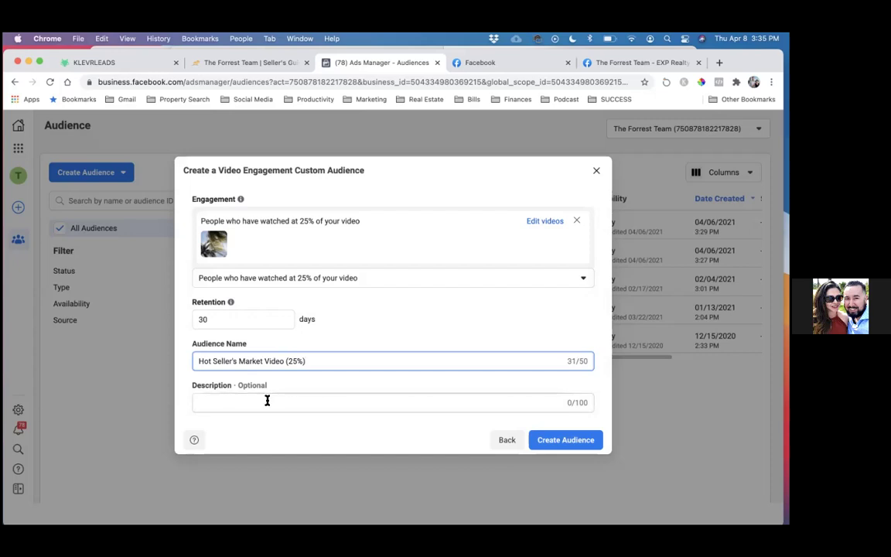
left_click(584, 441)
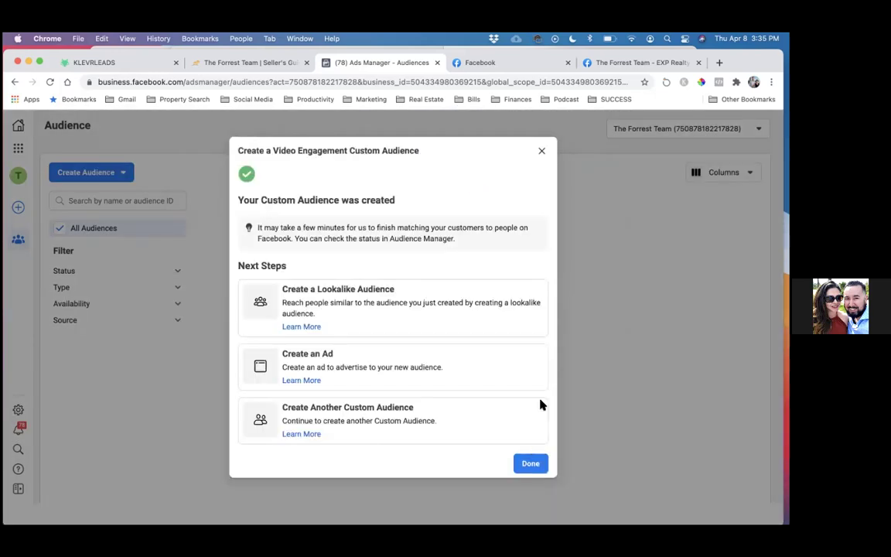
left_click(530, 464)
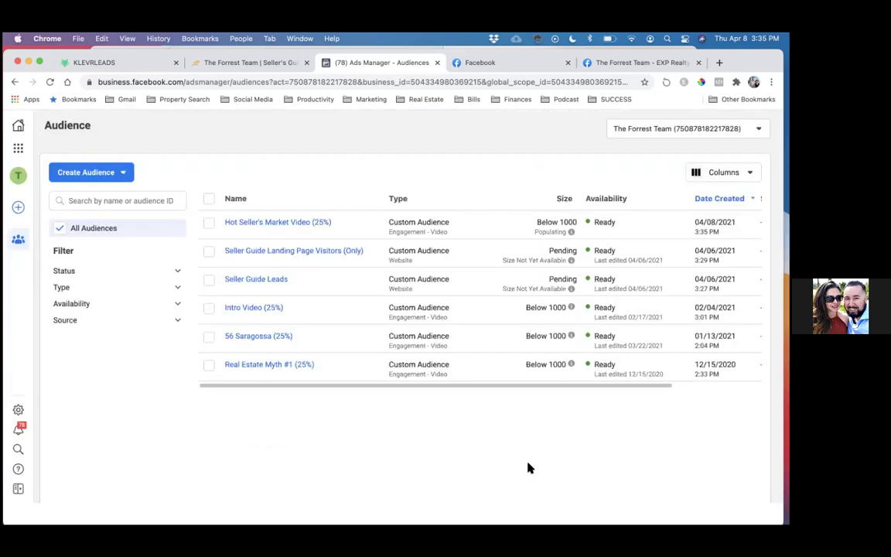